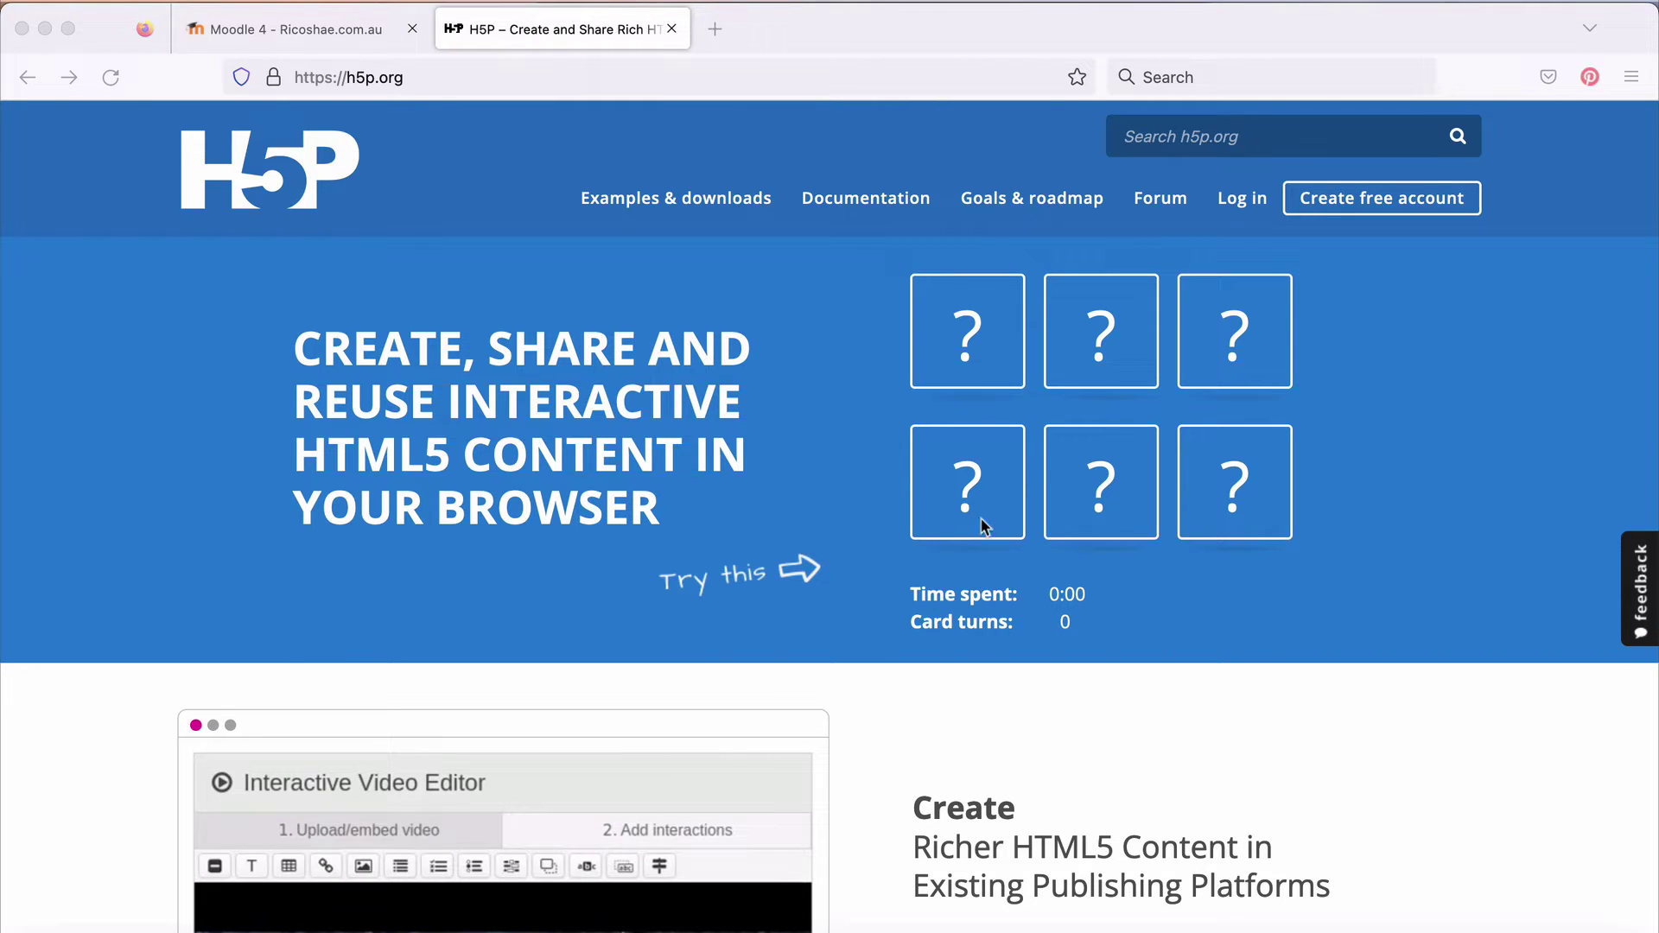
Open Example course 1 from My courses on the Moodle site
{"action": "left_click", "coordinate": [216, 28]}
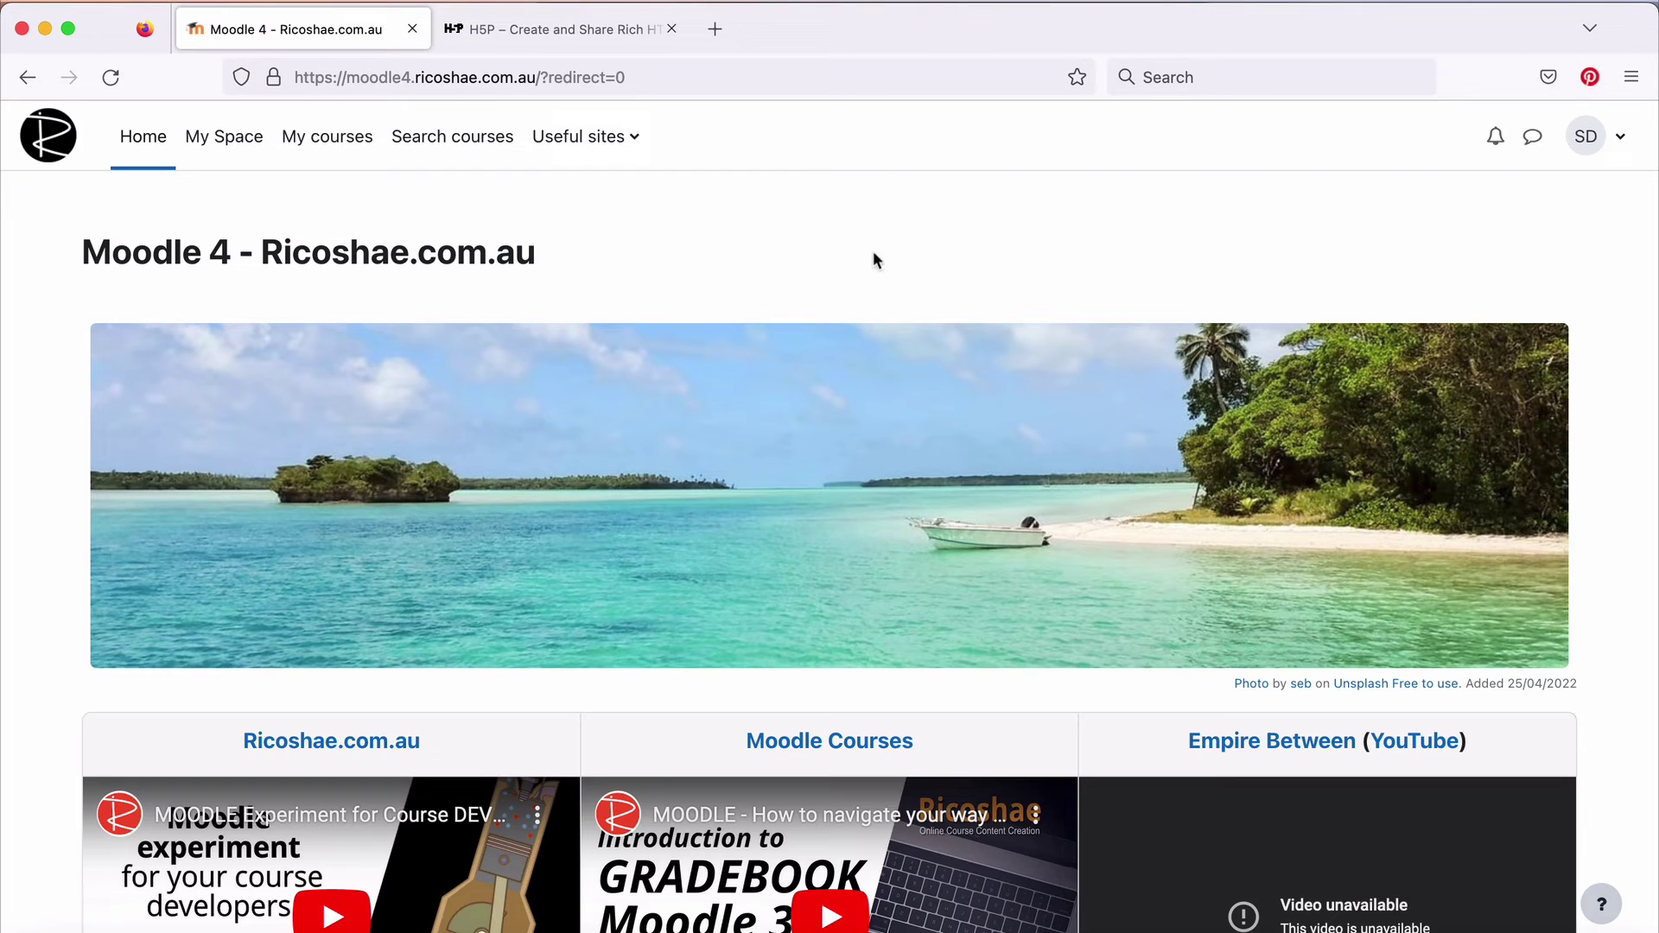
{"action": "left_click", "coordinate": [327, 138]}
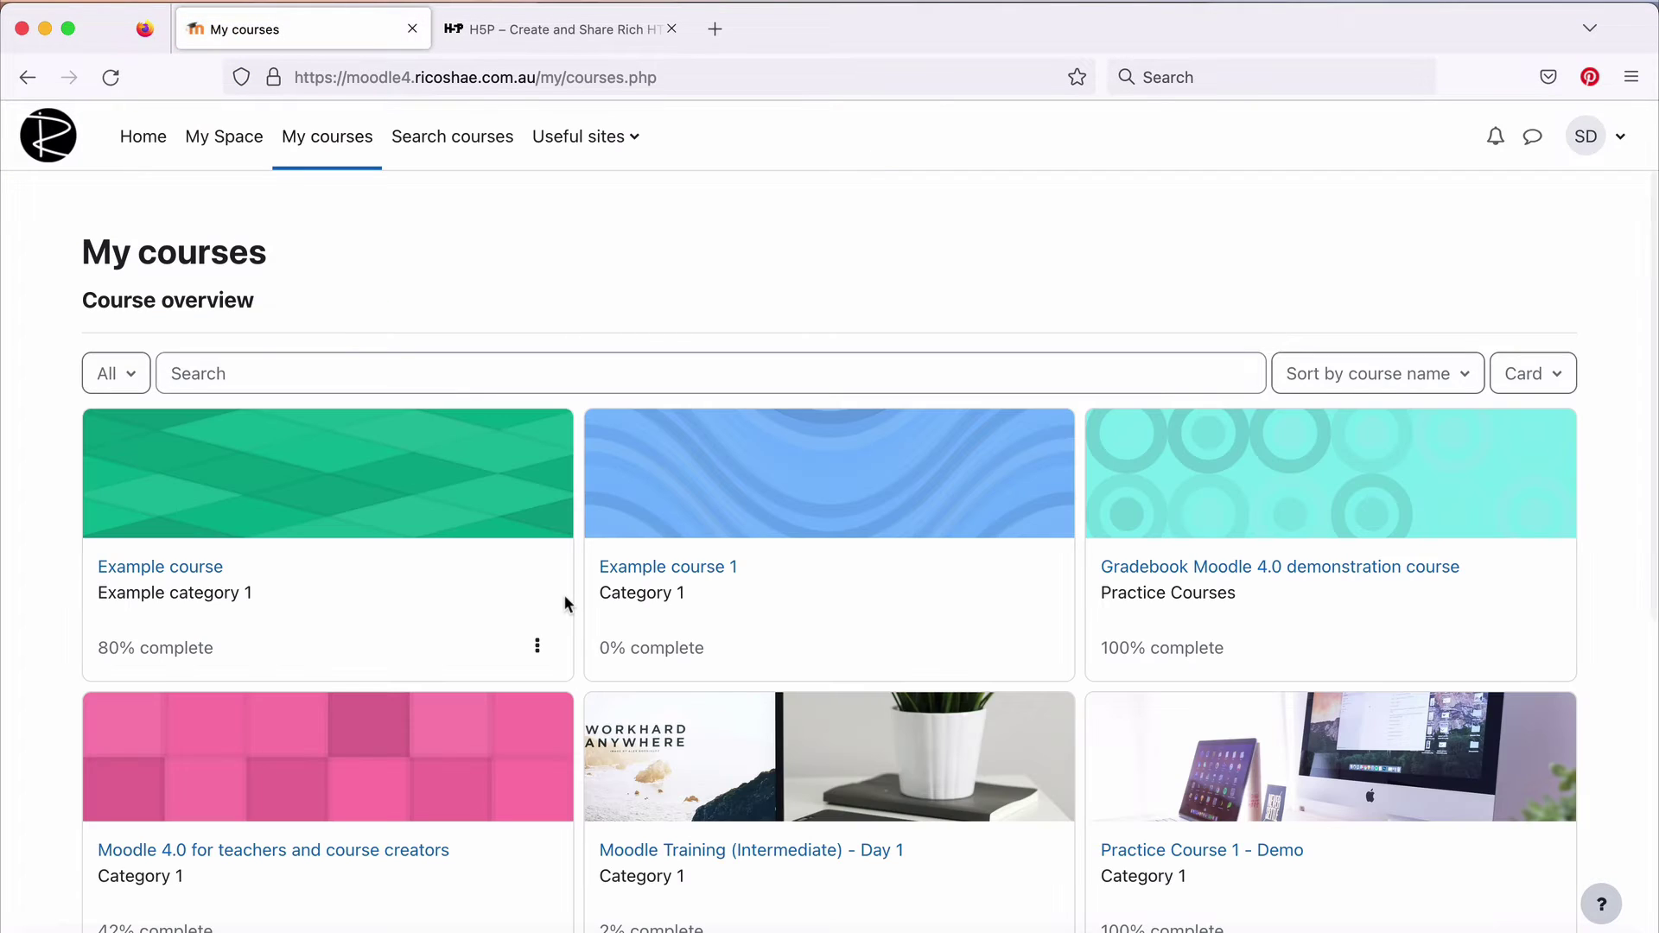
{"action": "left_click", "coordinate": [674, 569]}
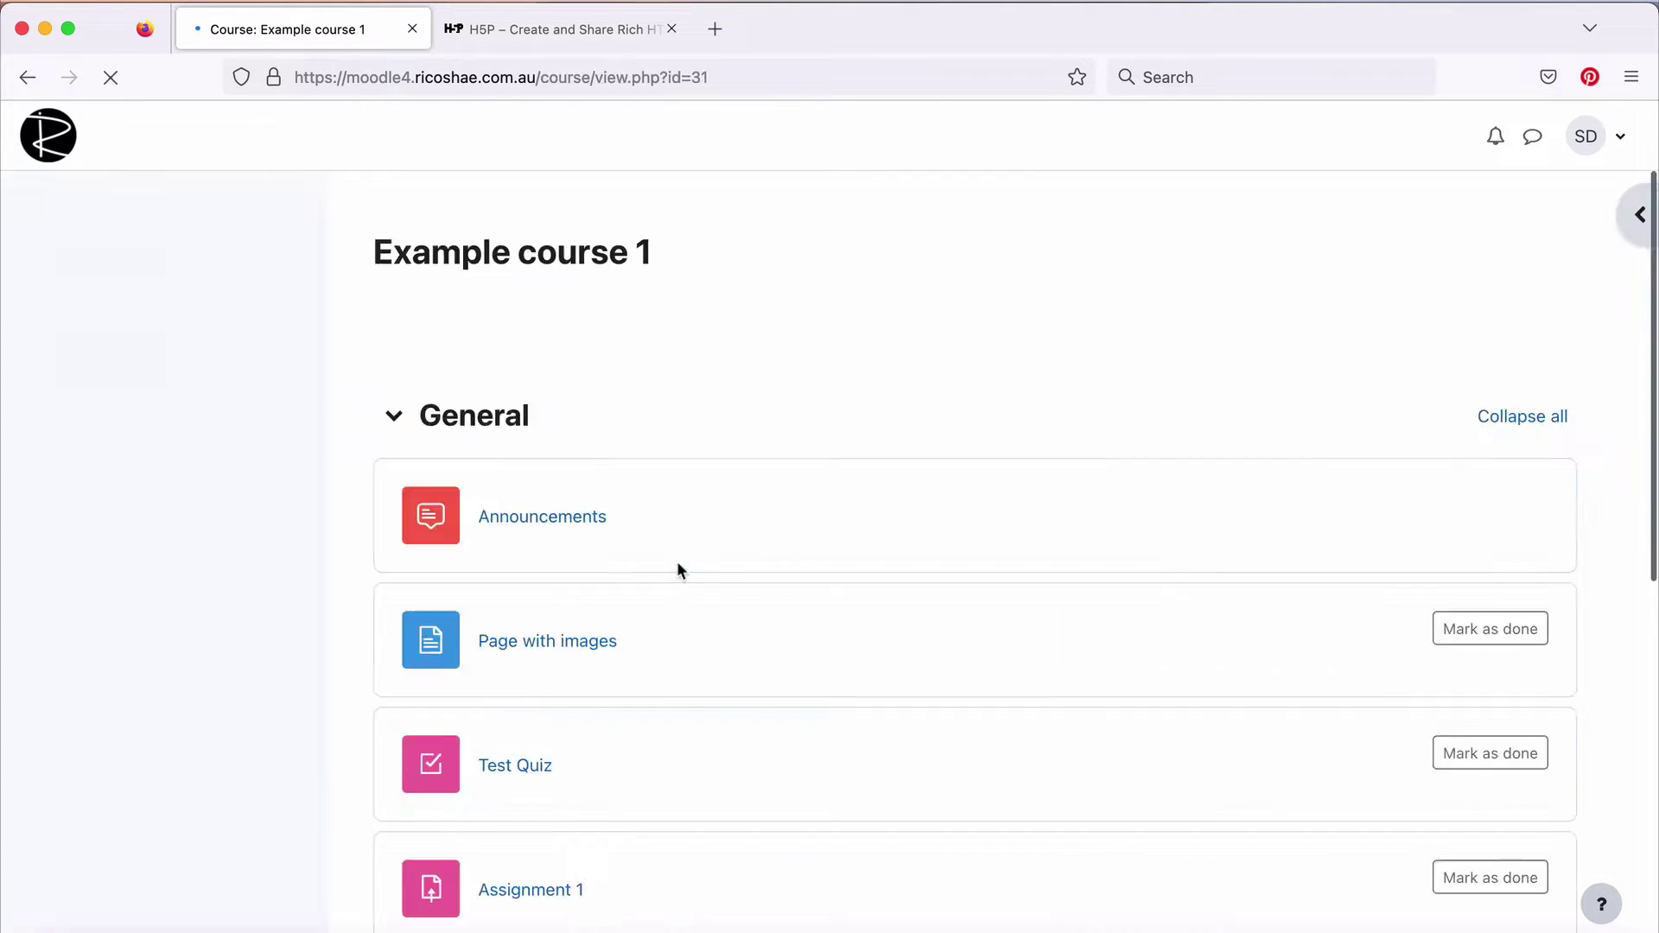
{"action": "scroll", "coordinate": [916, 566], "scroll_direction": "down", "scroll_amount": 1}
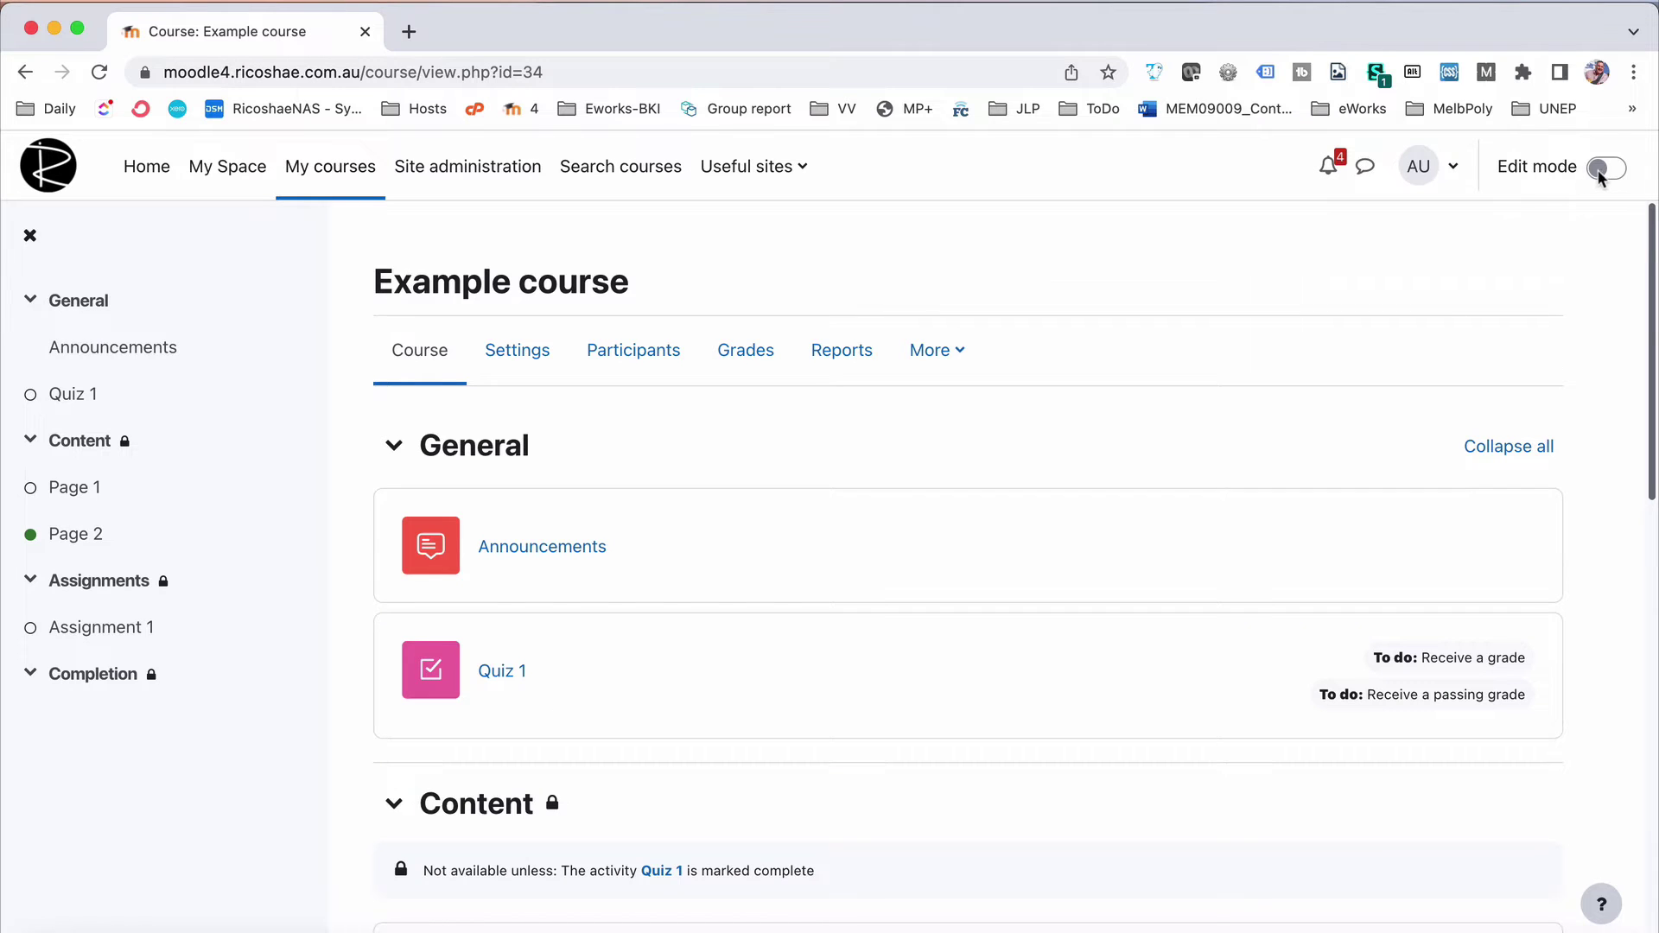
Turn on edit mode and start adding an H5P activity to the course
{"action": "left_click", "coordinate": [1599, 170]}
{"action": "scroll", "coordinate": [584, 642], "scroll_direction": "down", "scroll_amount": 3}
{"action": "left_click", "coordinate": [558, 620]}
{"action": "scroll", "coordinate": [697, 638], "scroll_direction": "down", "scroll_amount": 3}
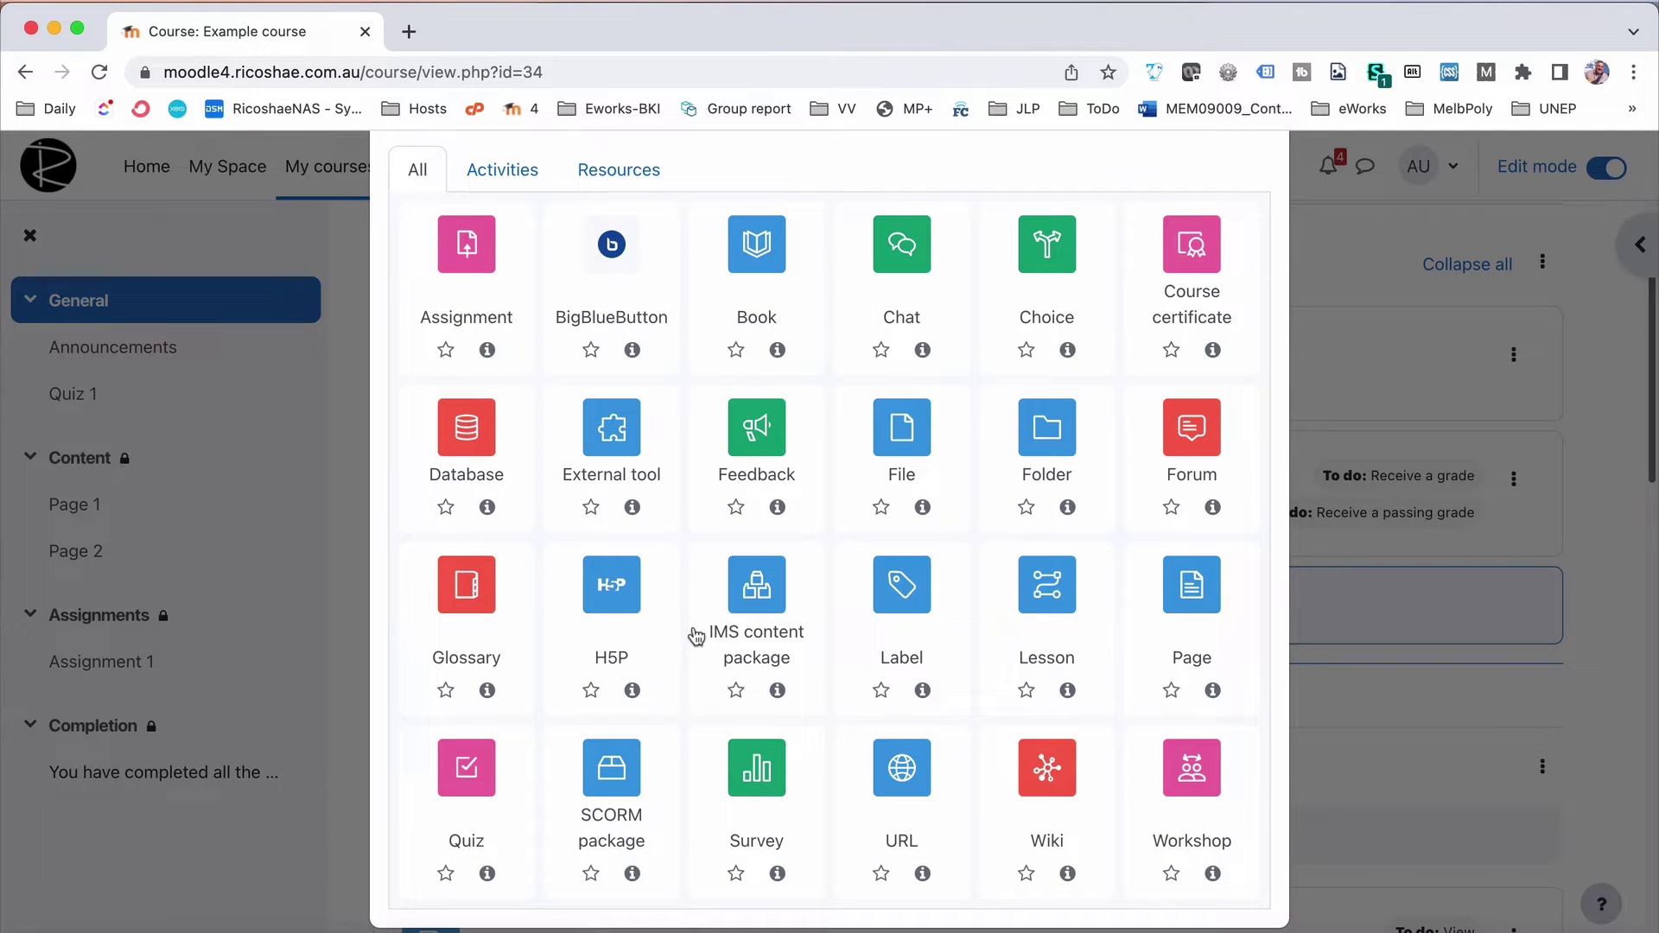
{"action": "left_click", "coordinate": [629, 586]}
Look over the fields of the new H5P activity form
{"action": "scroll", "coordinate": [633, 594], "scroll_direction": "down", "scroll_amount": 10}
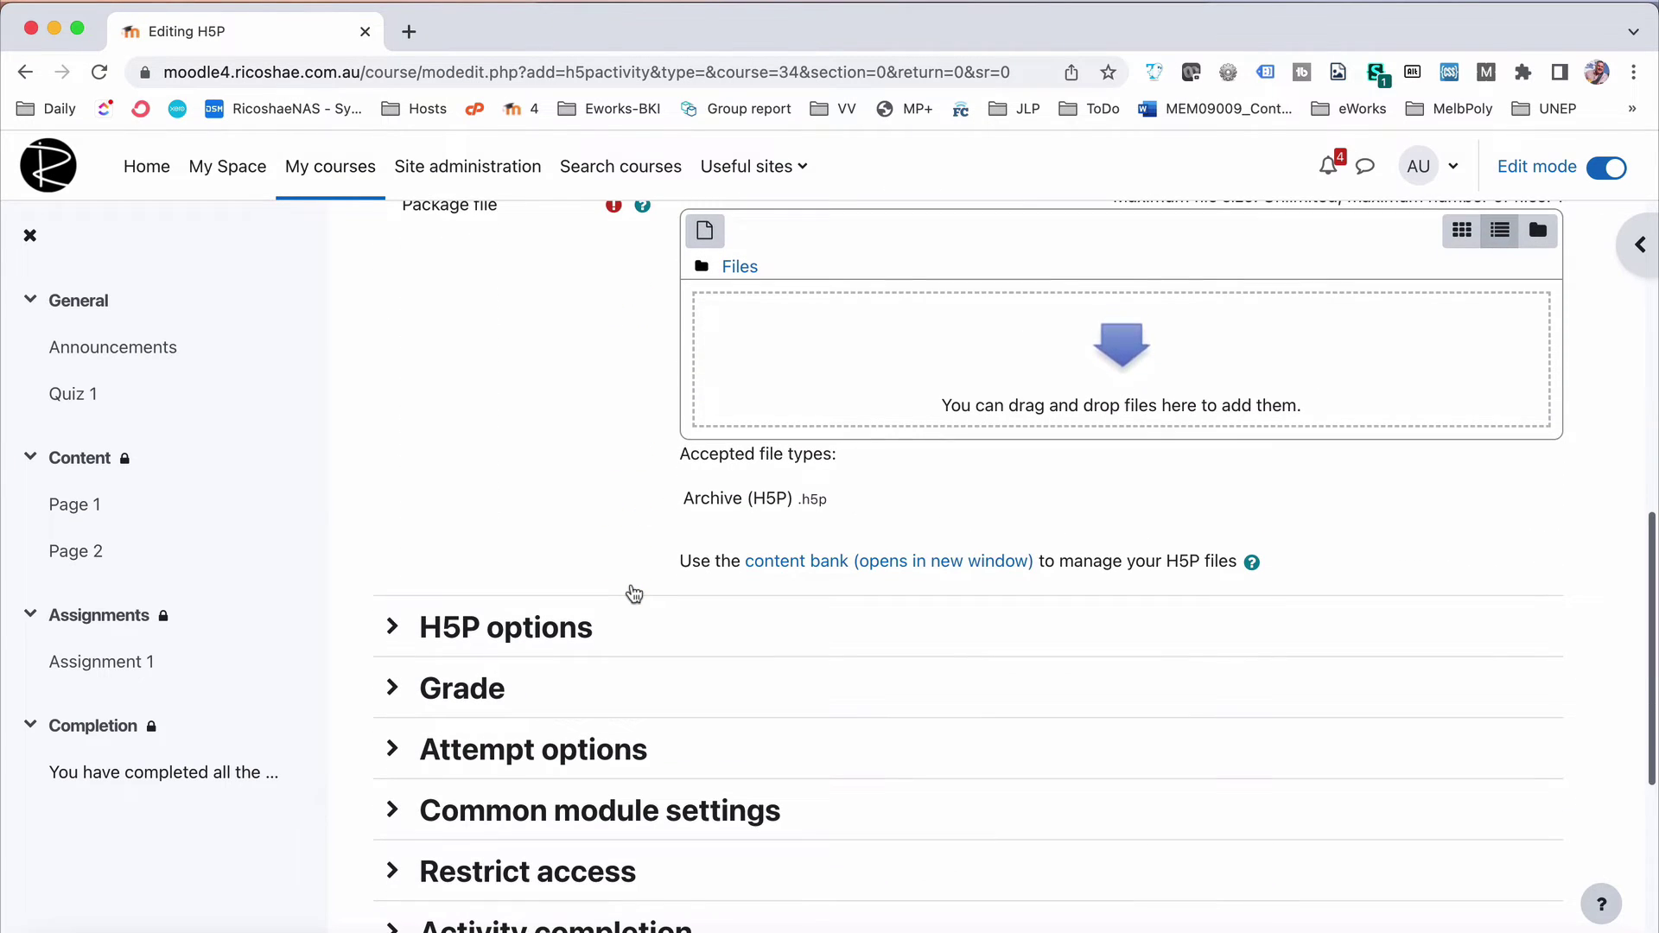
{"action": "scroll", "coordinate": [634, 593], "scroll_direction": "up", "scroll_amount": 6}
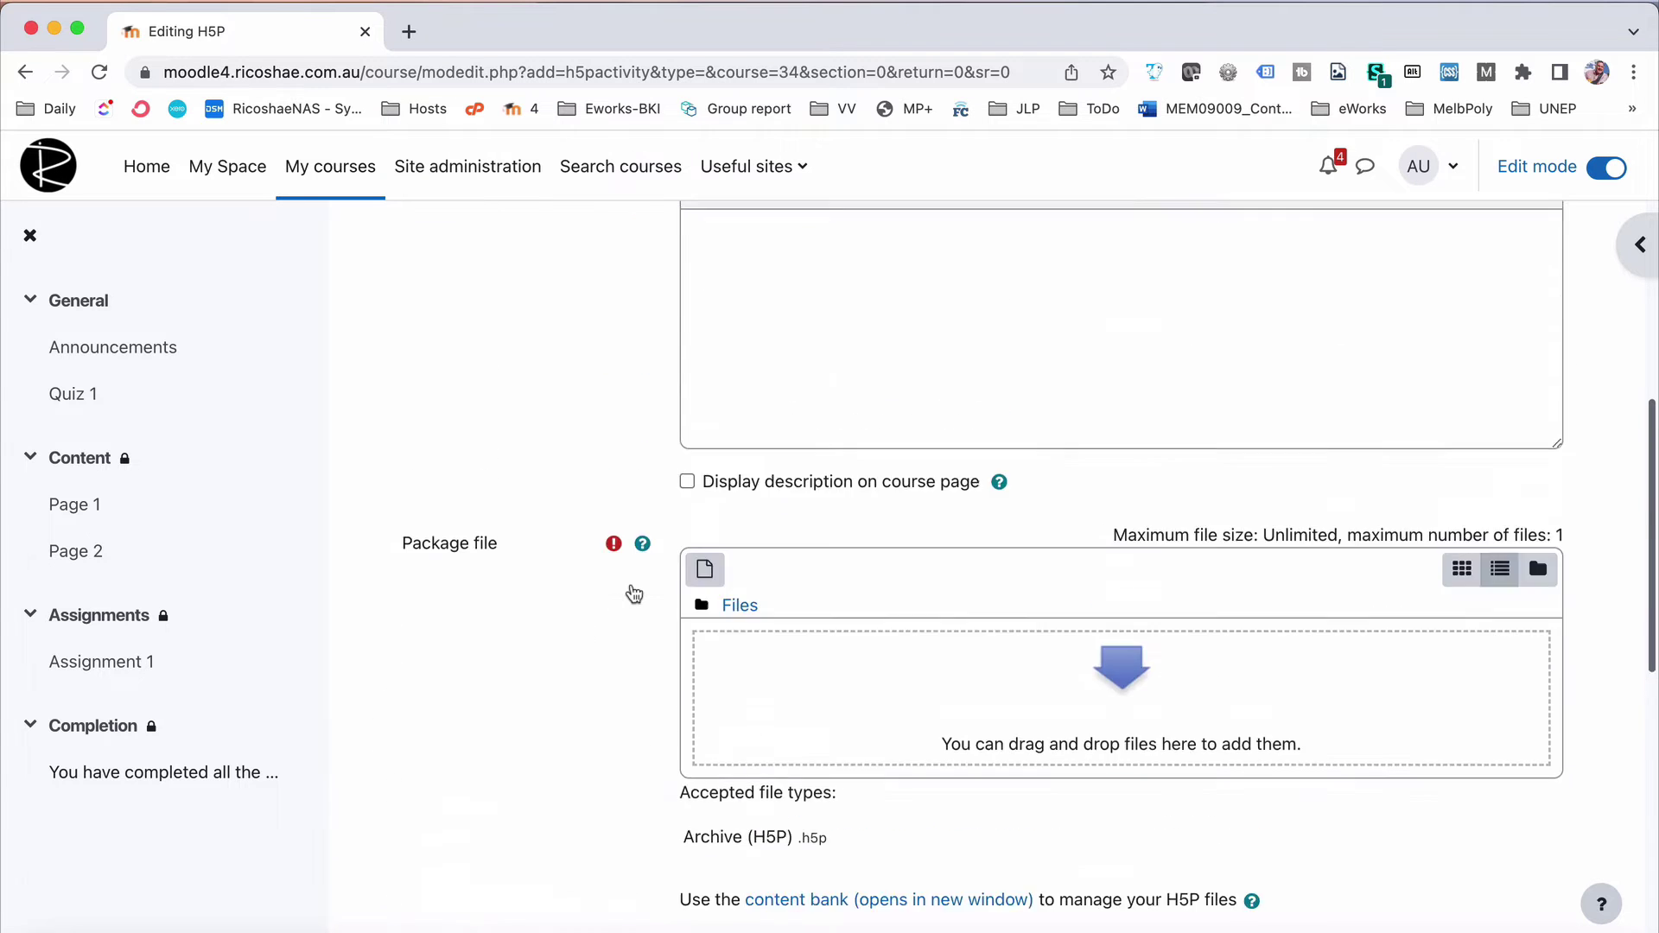
{"action": "scroll", "coordinate": [633, 593], "scroll_direction": "up", "scroll_amount": 4}
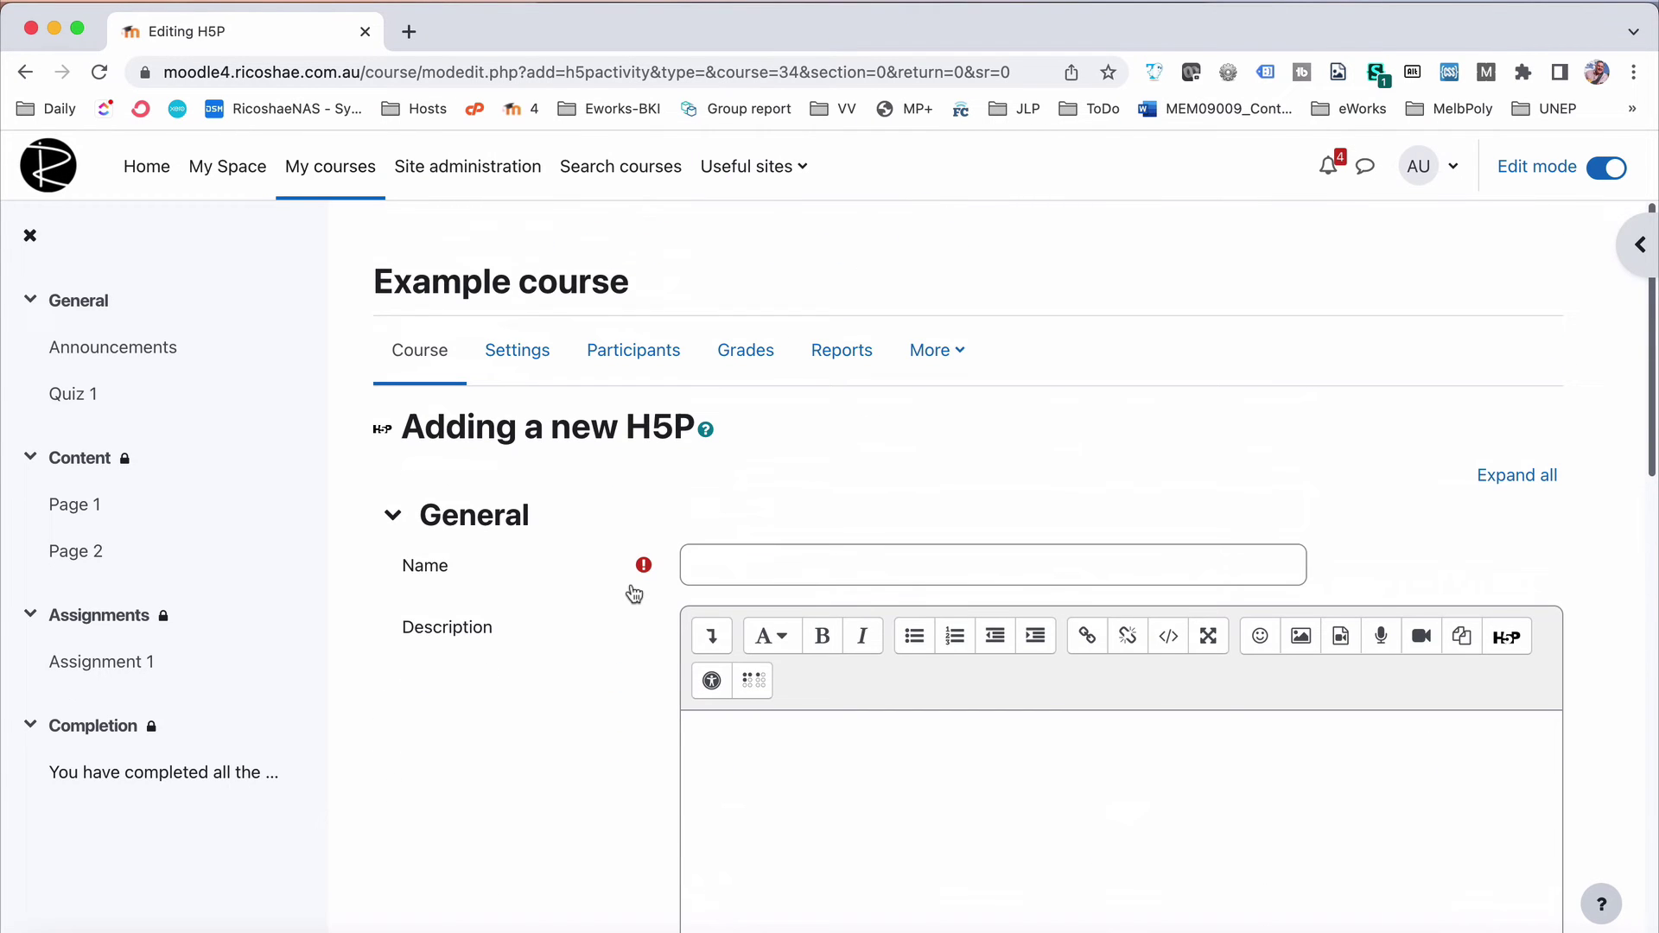
{"action": "scroll", "coordinate": [633, 594], "scroll_direction": "down", "scroll_amount": 5}
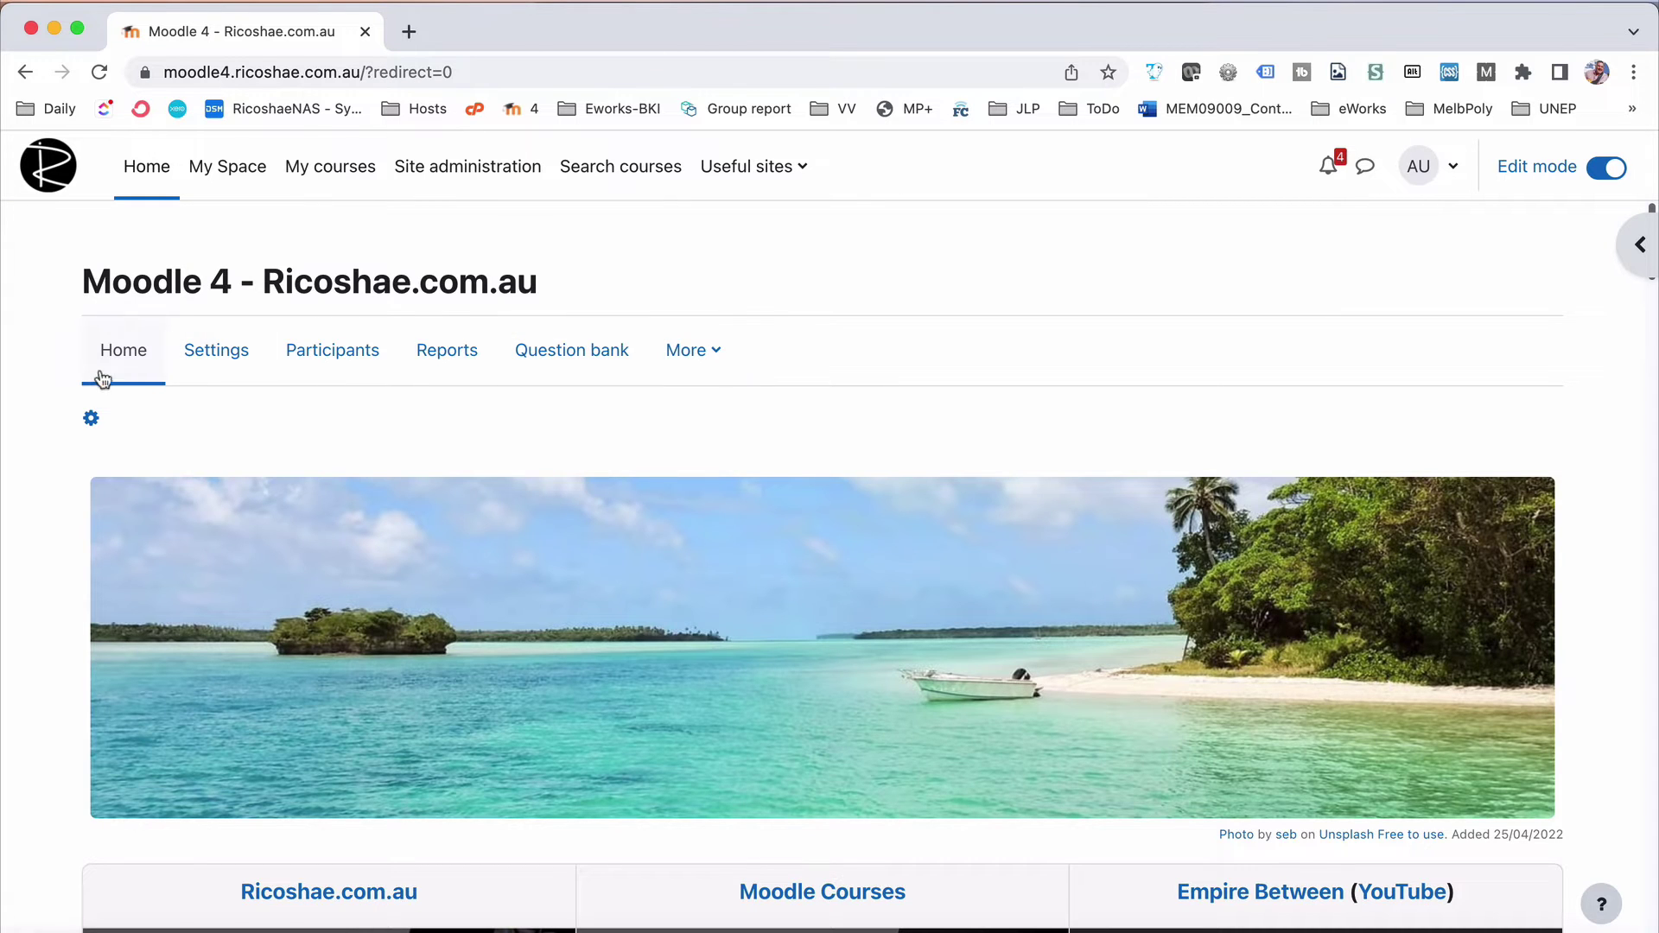
Open the site Content bank with the Document and Example Video H5P items from the More menu
{"action": "left_click", "coordinate": [711, 356]}
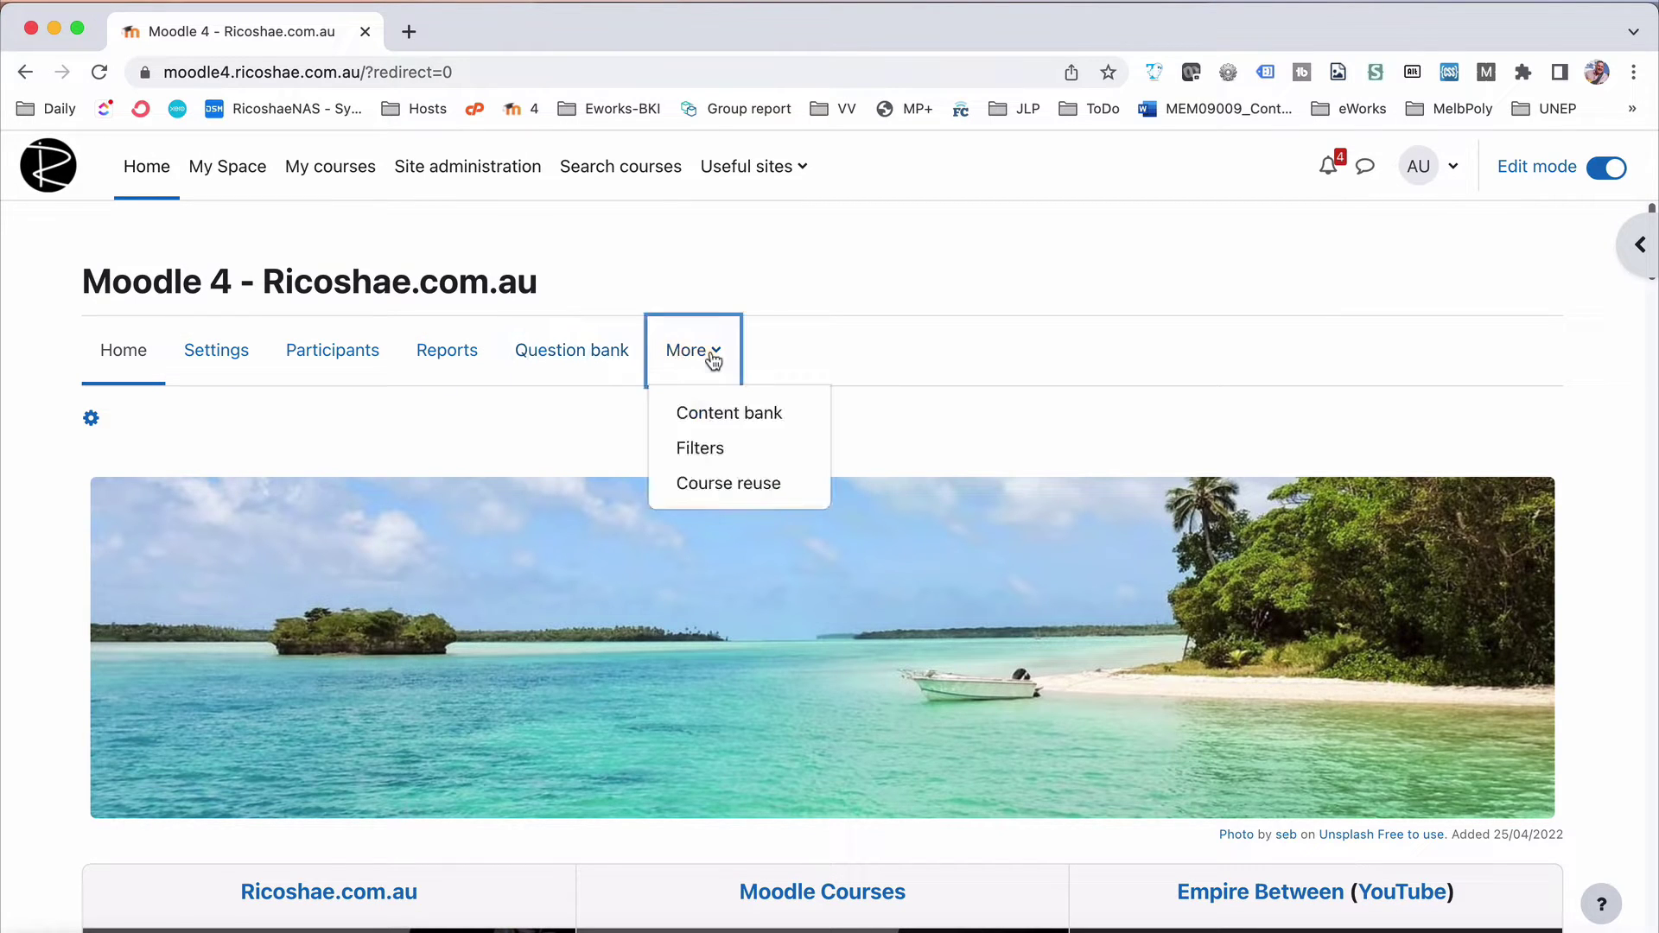
{"action": "left_click", "coordinate": [739, 420]}
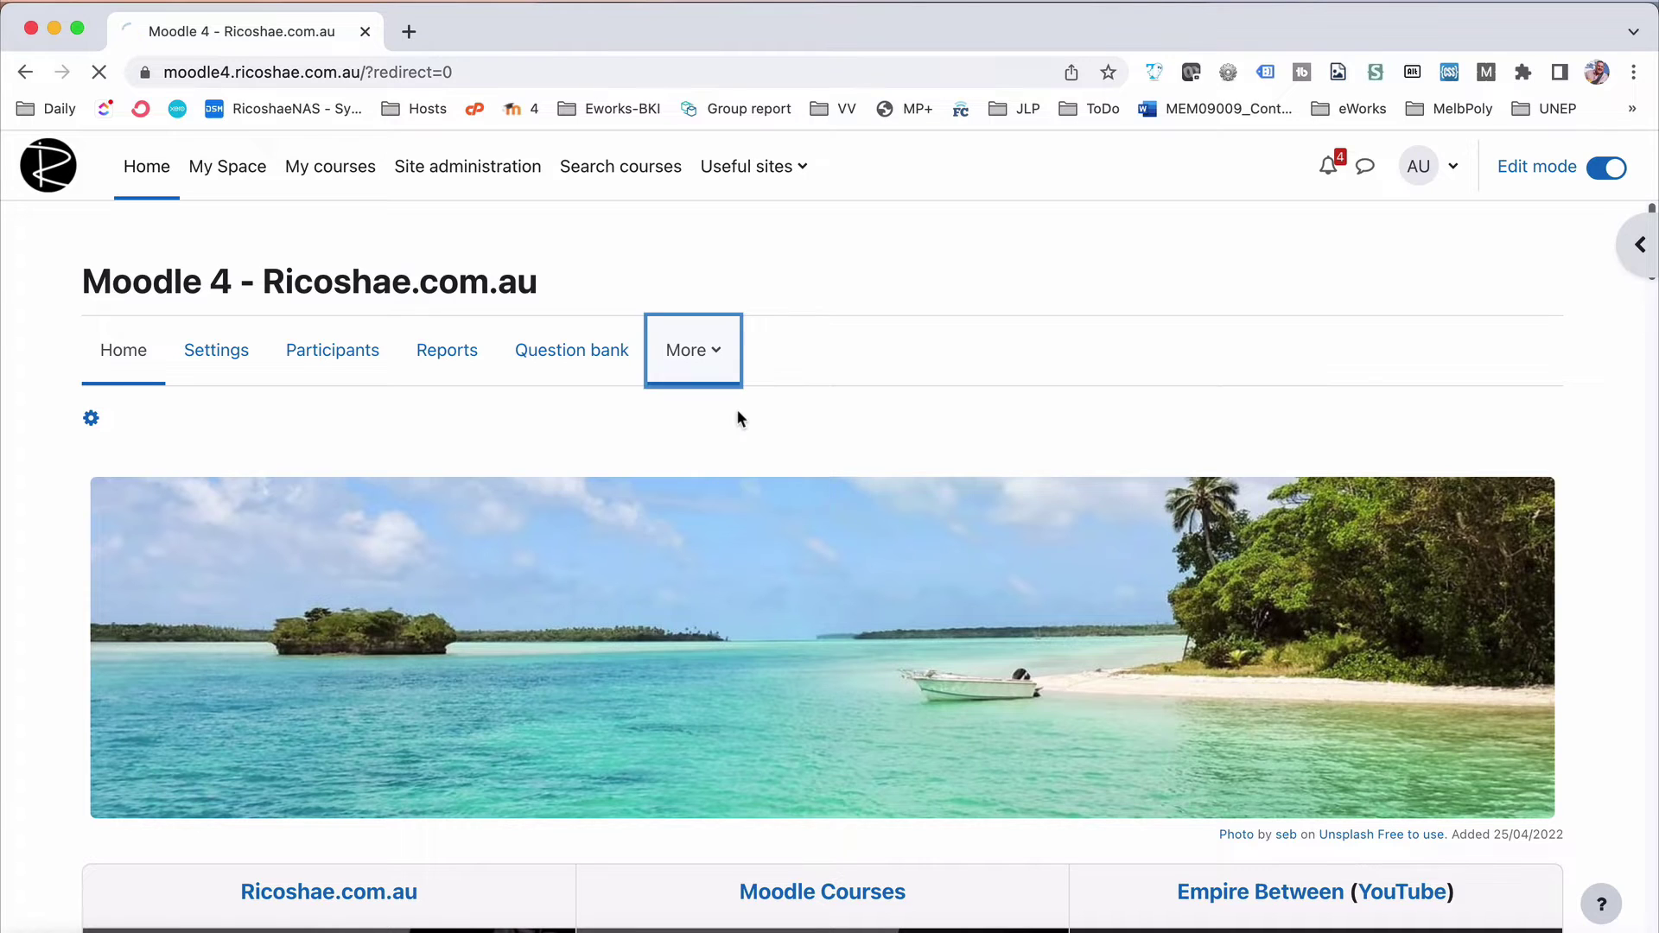
{"action": "scroll", "coordinate": [845, 455], "scroll_direction": "down", "scroll_amount": 1}
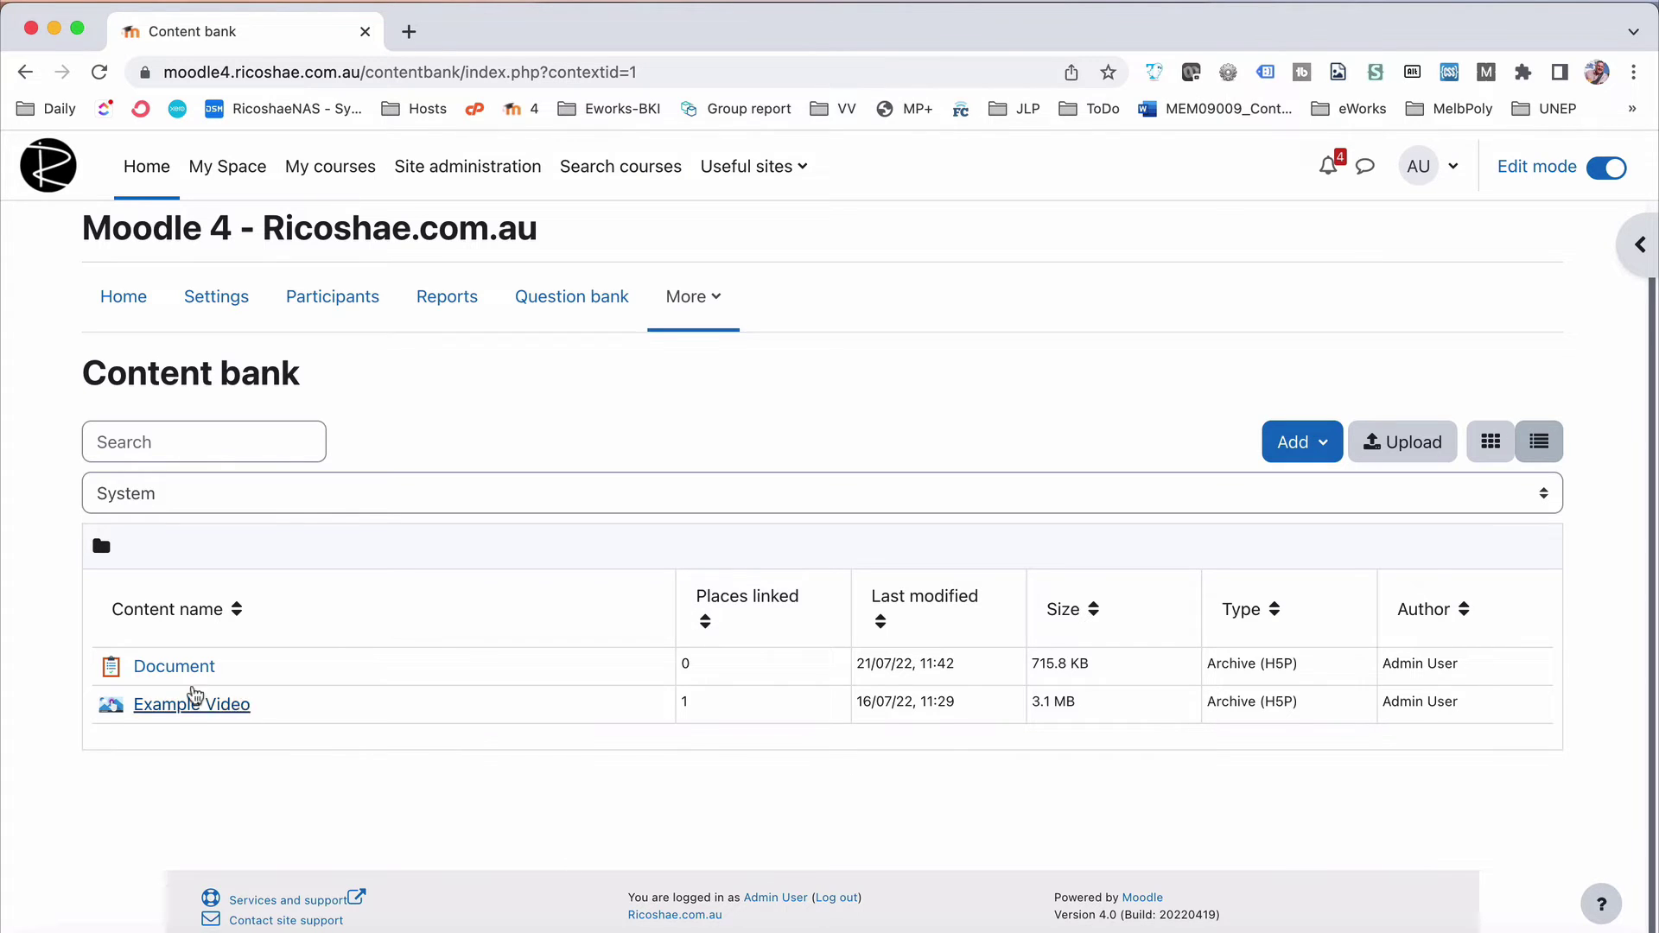
Open the Example Video content item and jump about a minute into its video
{"action": "left_click", "coordinate": [185, 706]}
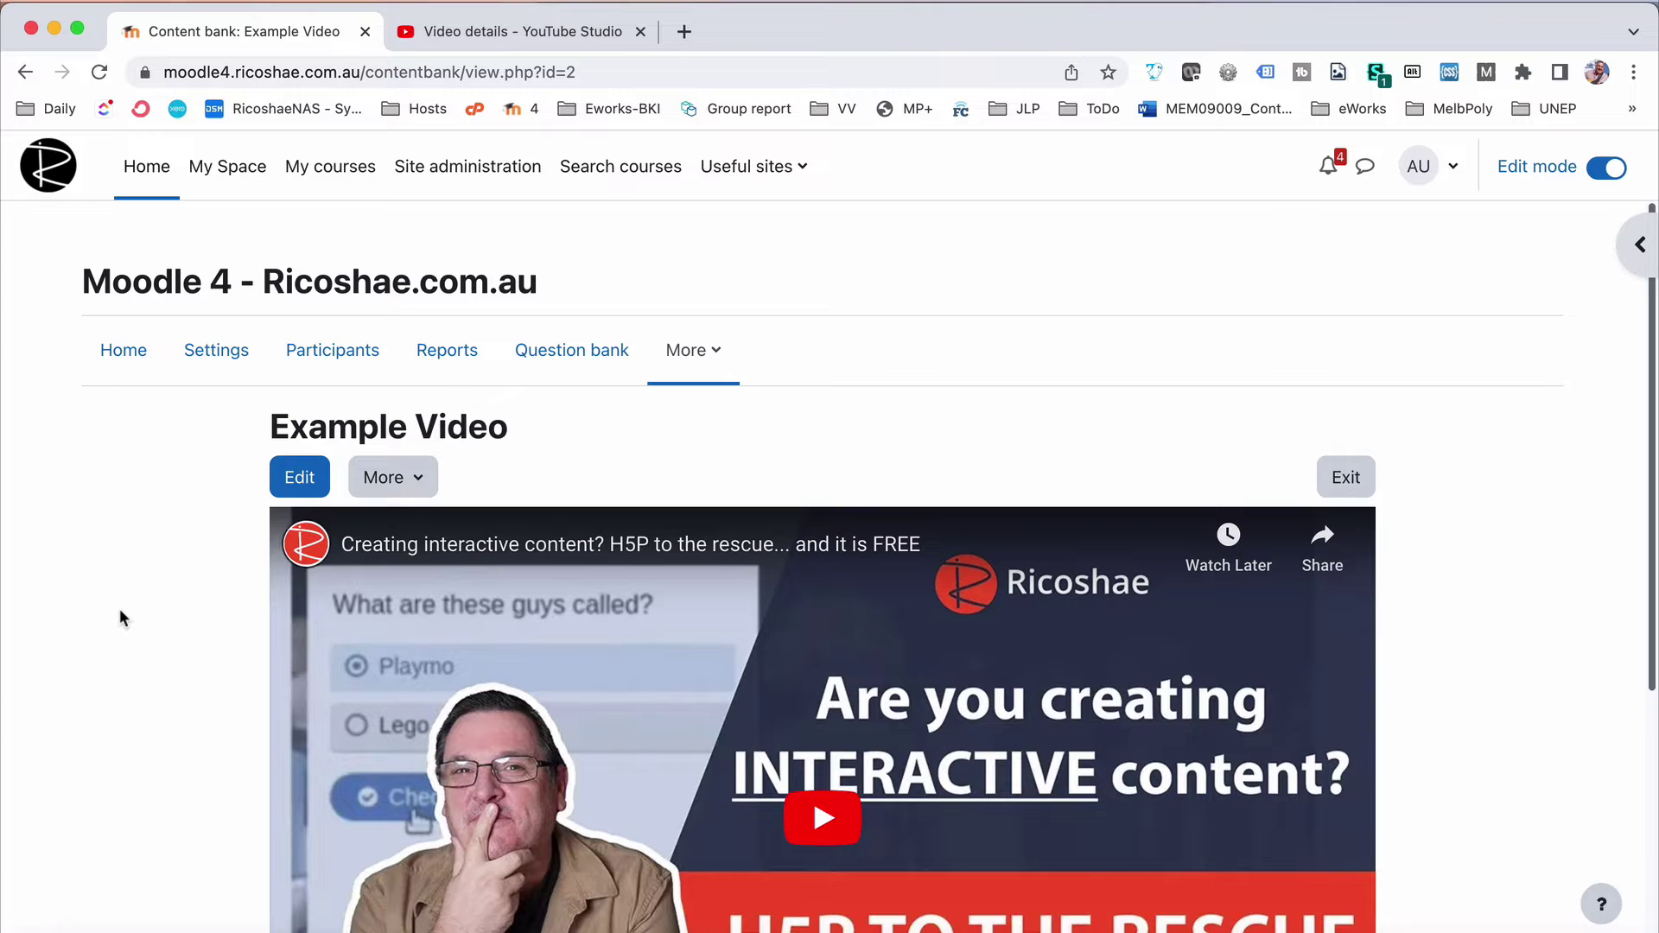
{"action": "scroll", "coordinate": [120, 611], "scroll_direction": "down", "scroll_amount": 5}
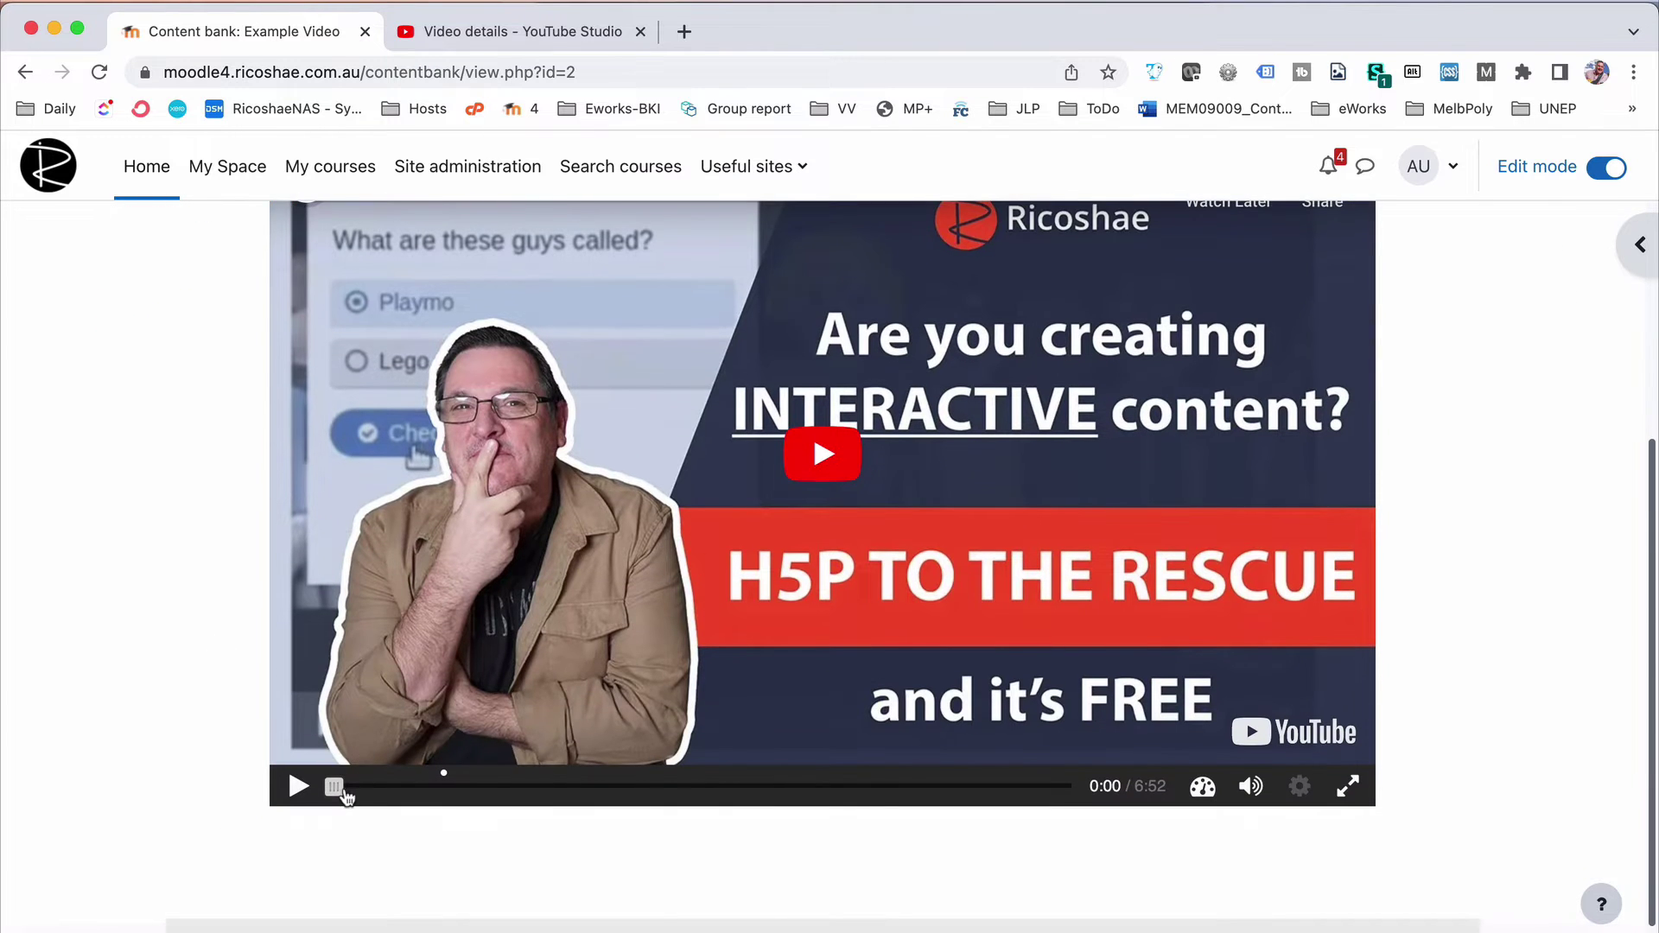
{"action": "left_click_drag", "start_coordinate": [334, 788], "coordinate": [445, 794]}
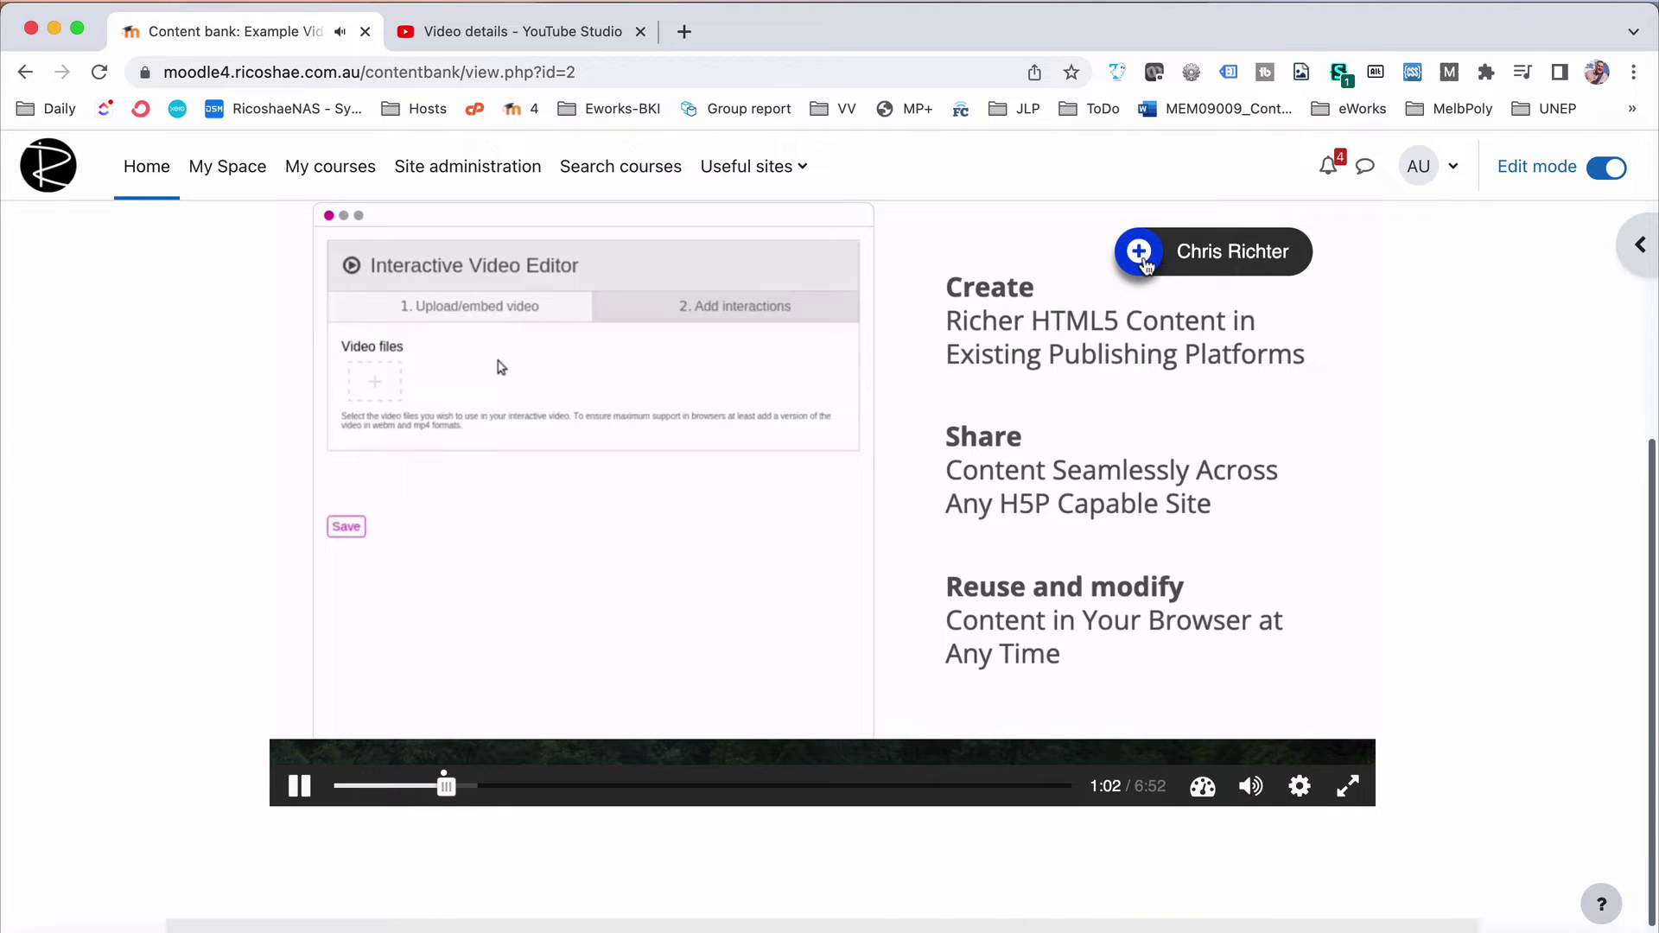
{"action": "scroll", "coordinate": [299, 475], "scroll_direction": "up", "scroll_amount": 3}
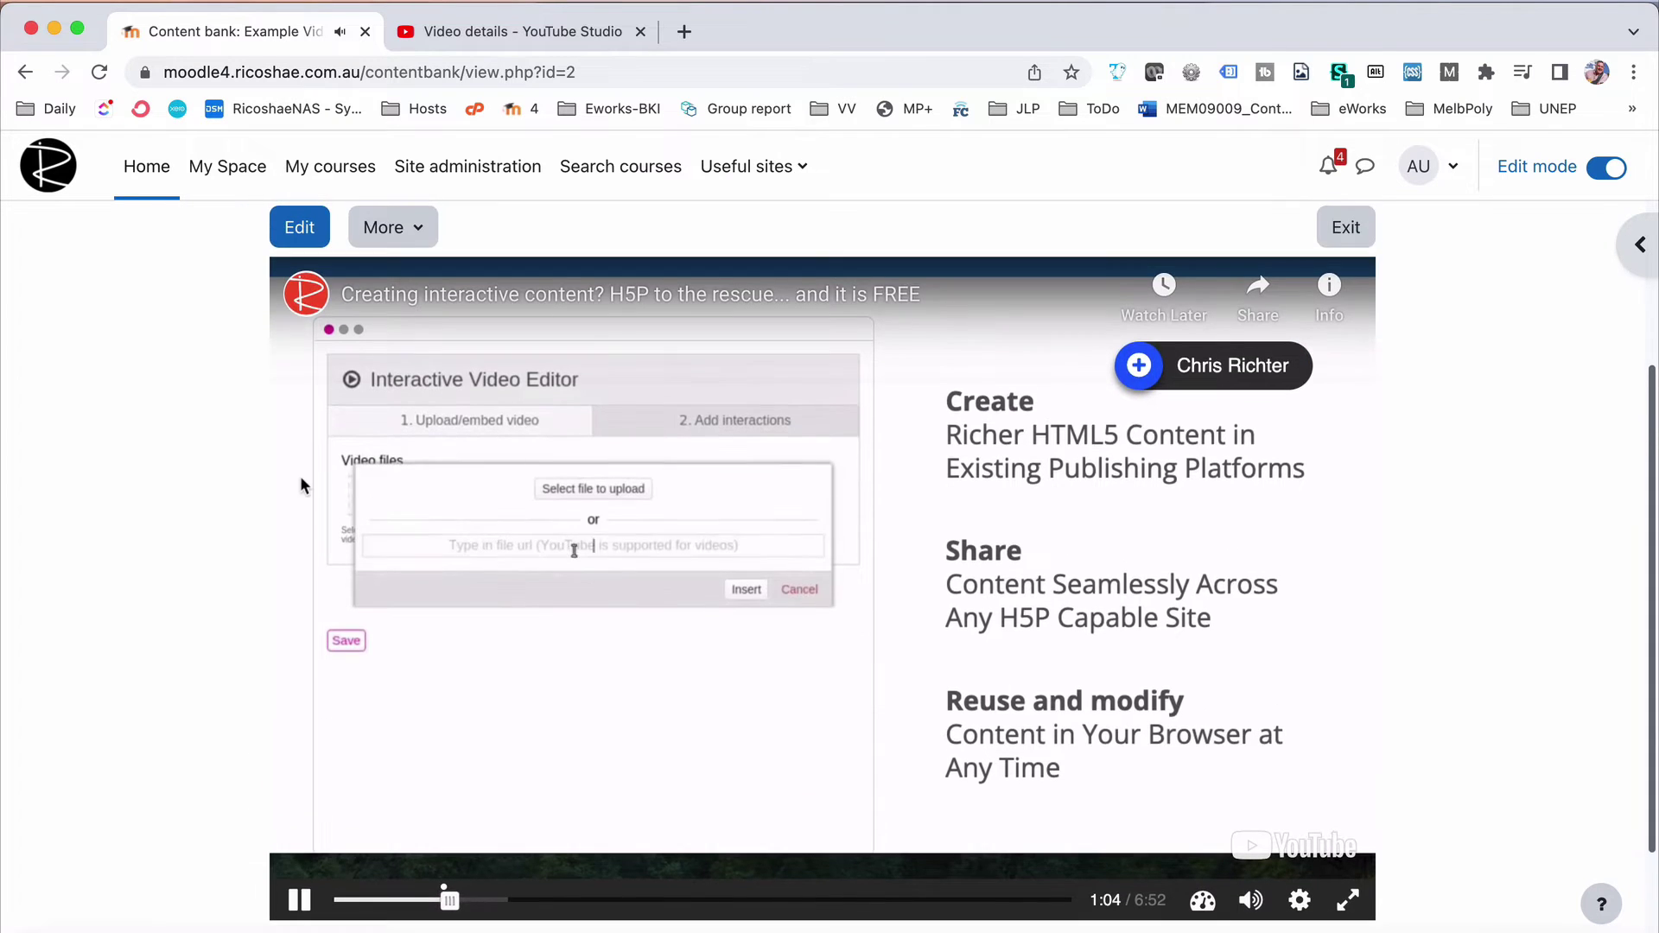
{"action": "scroll", "coordinate": [299, 476], "scroll_direction": "down", "scroll_amount": 1}
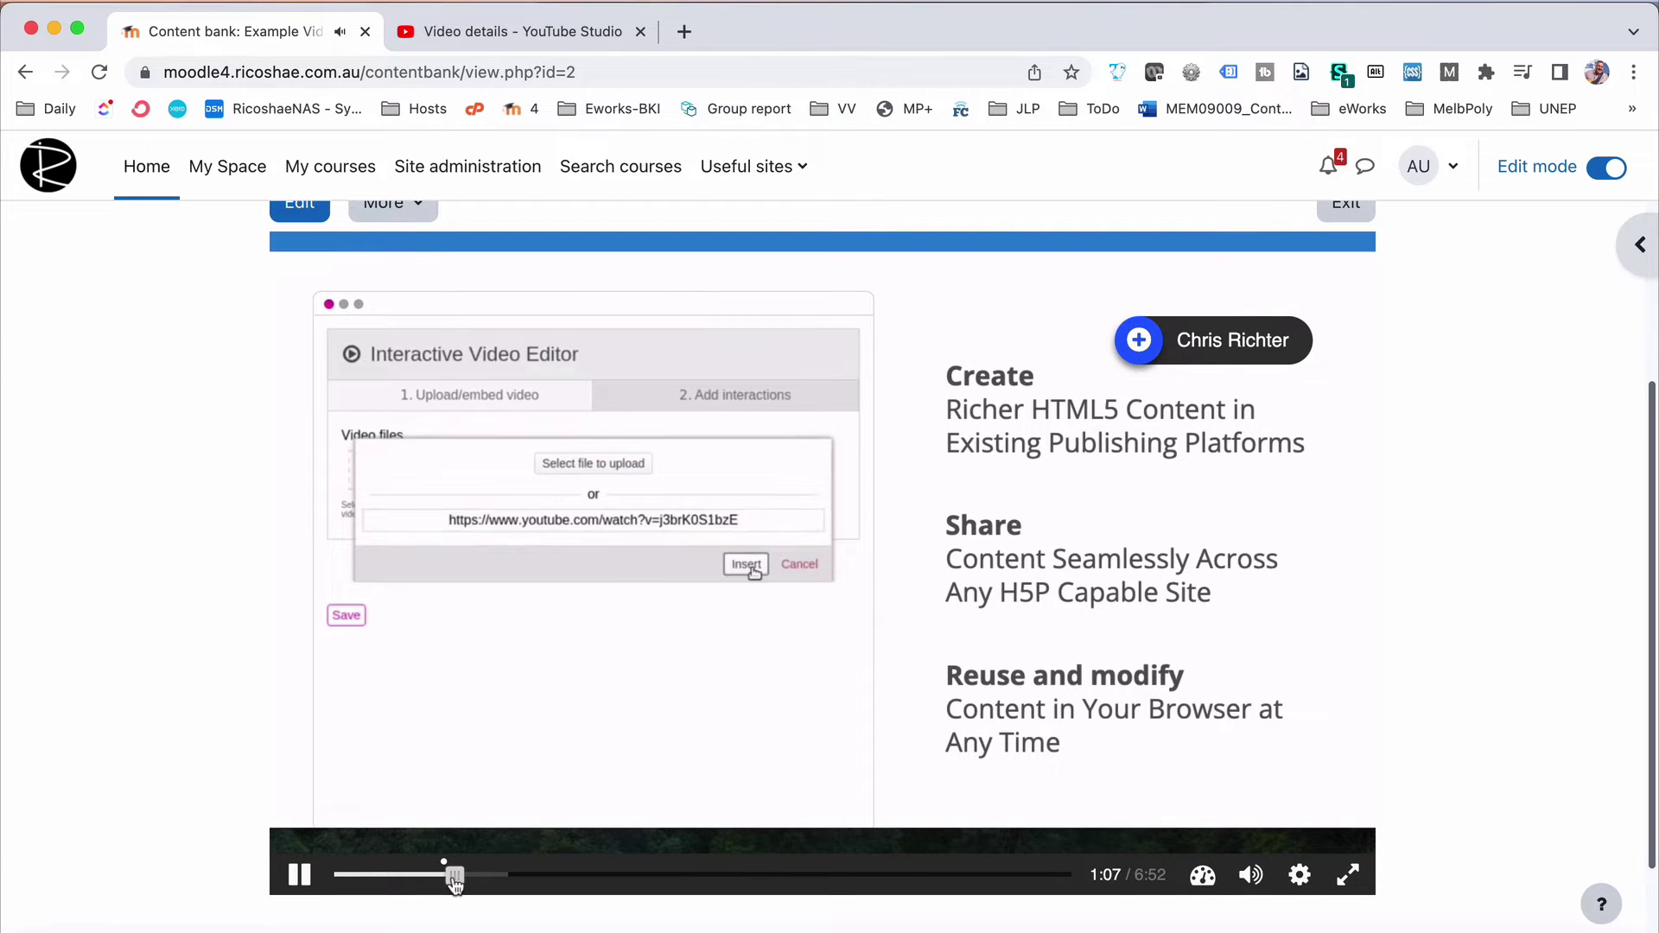
Skip the video back near the start and dismiss the More menu without choosing anything
{"action": "left_click_drag", "start_coordinate": [454, 878], "coordinate": [352, 877]}
{"action": "scroll", "coordinate": [108, 579], "scroll_direction": "up", "scroll_amount": 5}
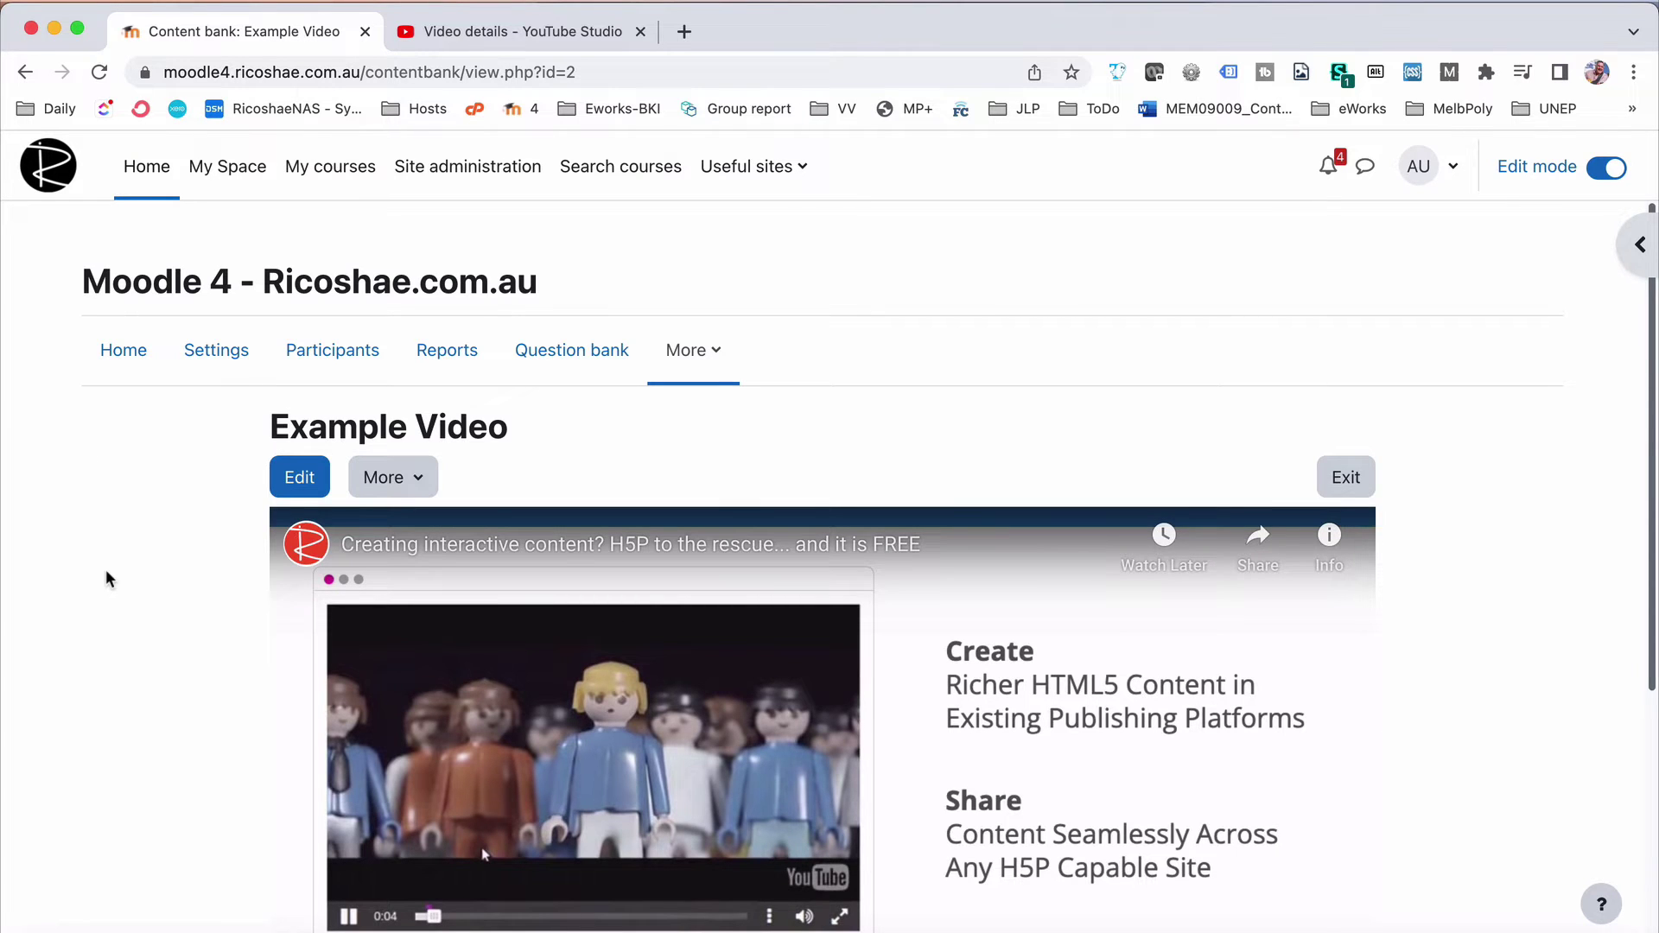
{"action": "left_click", "coordinate": [679, 347]}
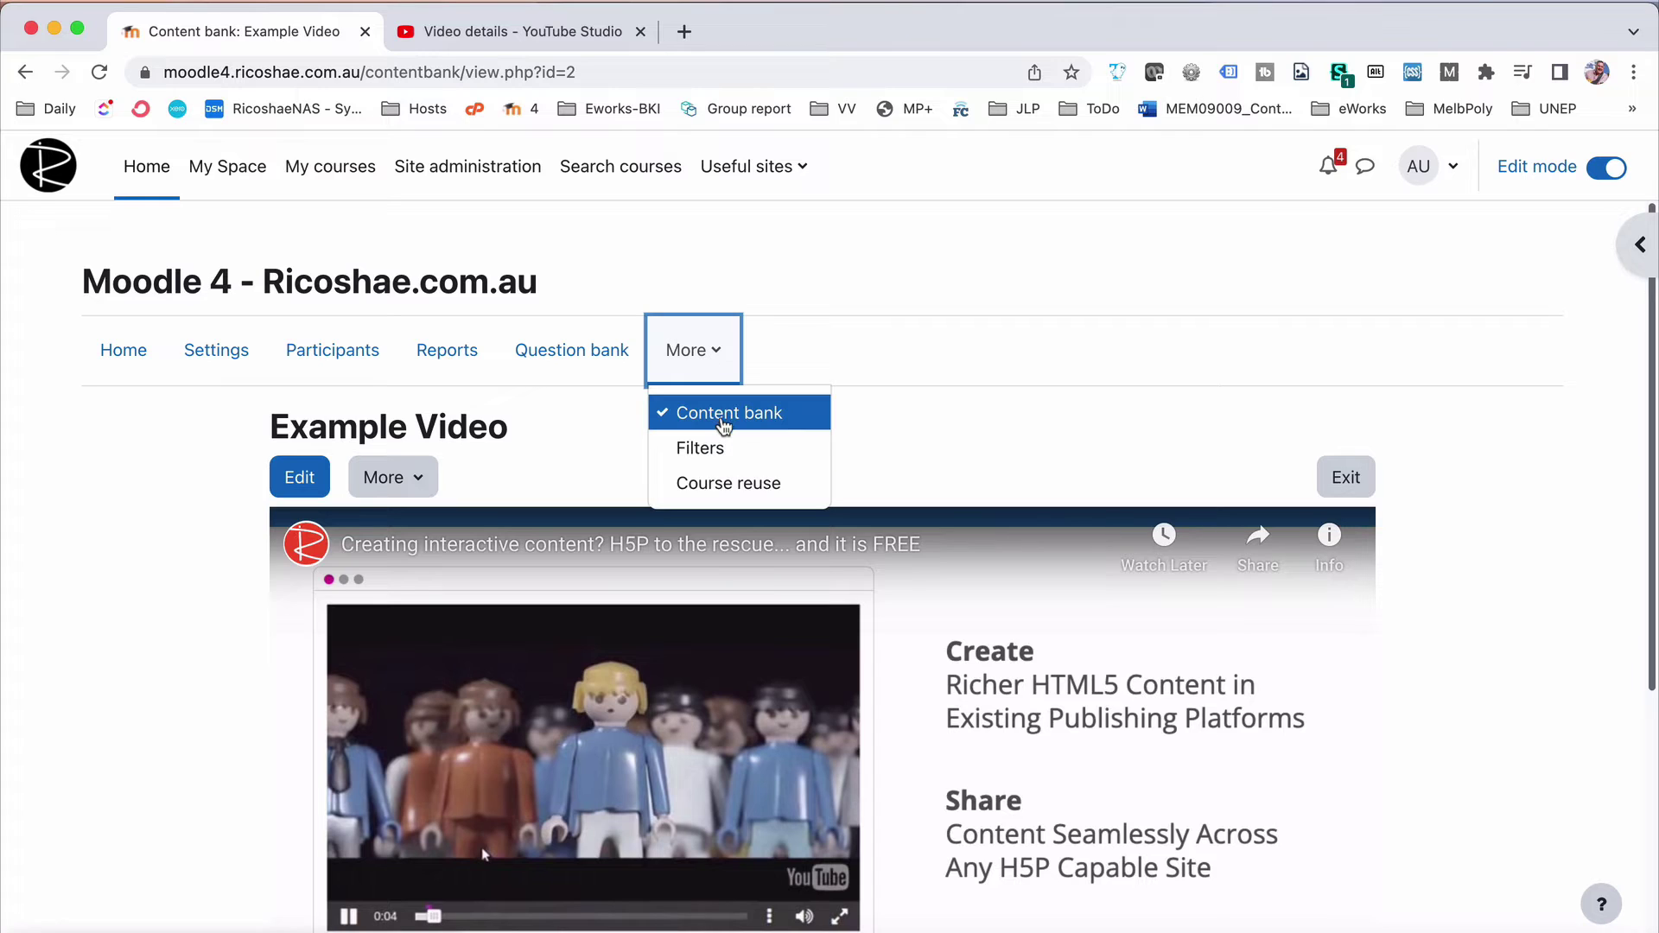
{"action": "left_click", "coordinate": [134, 487]}
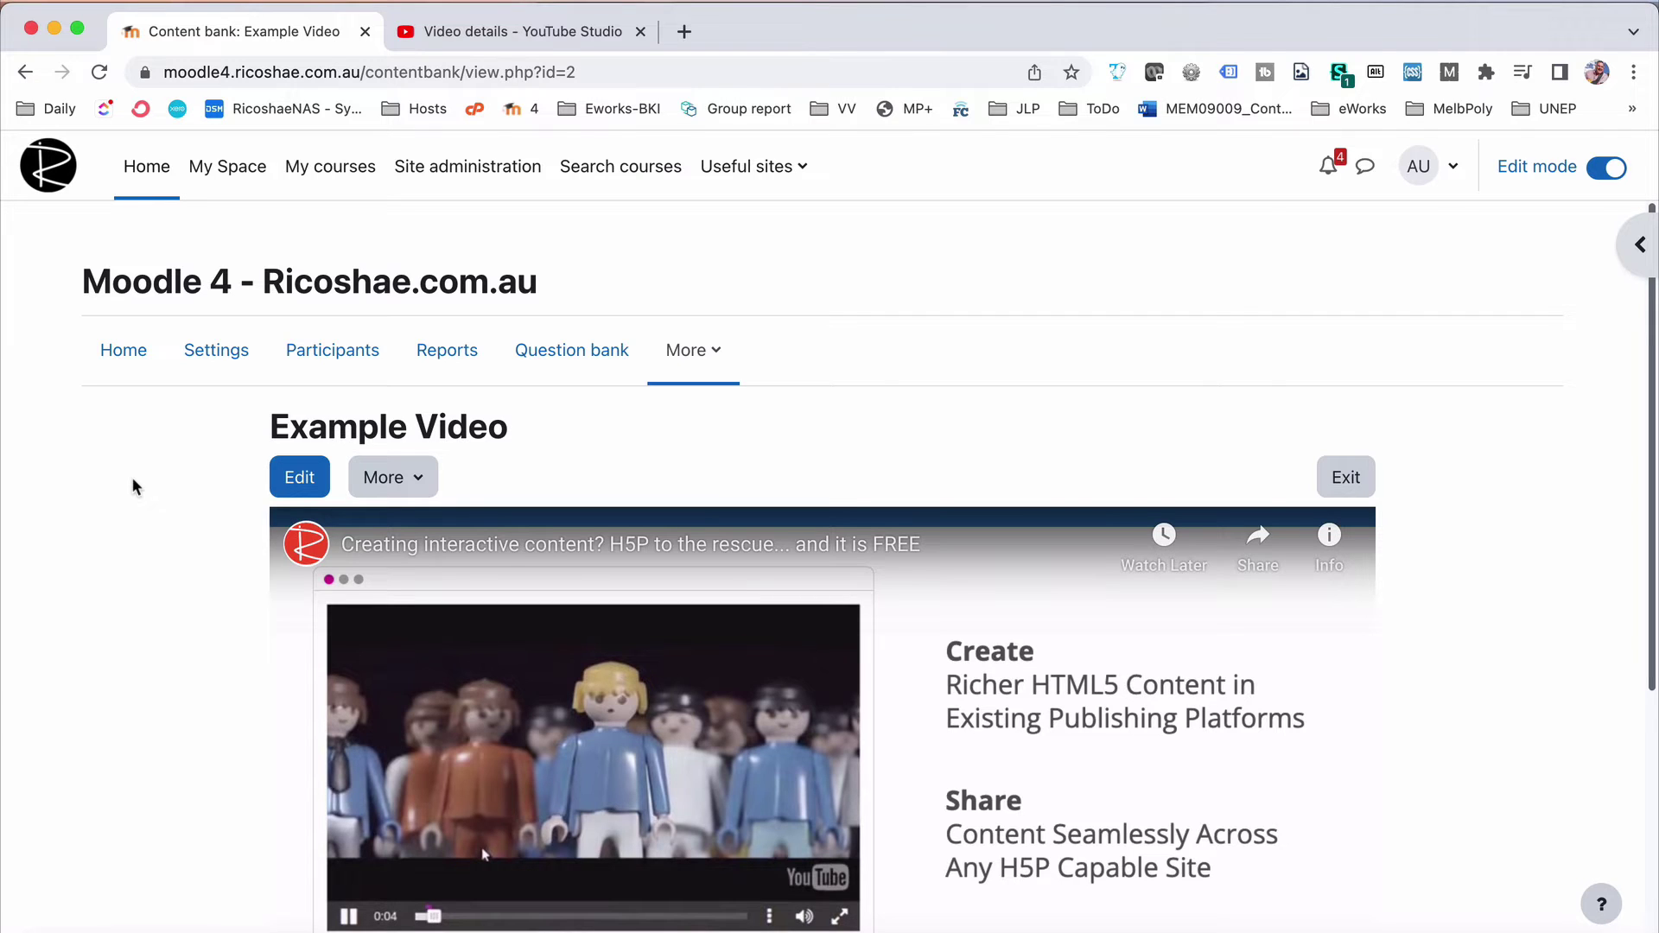
Back in Example course, start adding a new H5P activity
{"action": "left_click", "coordinate": [26, 73]}
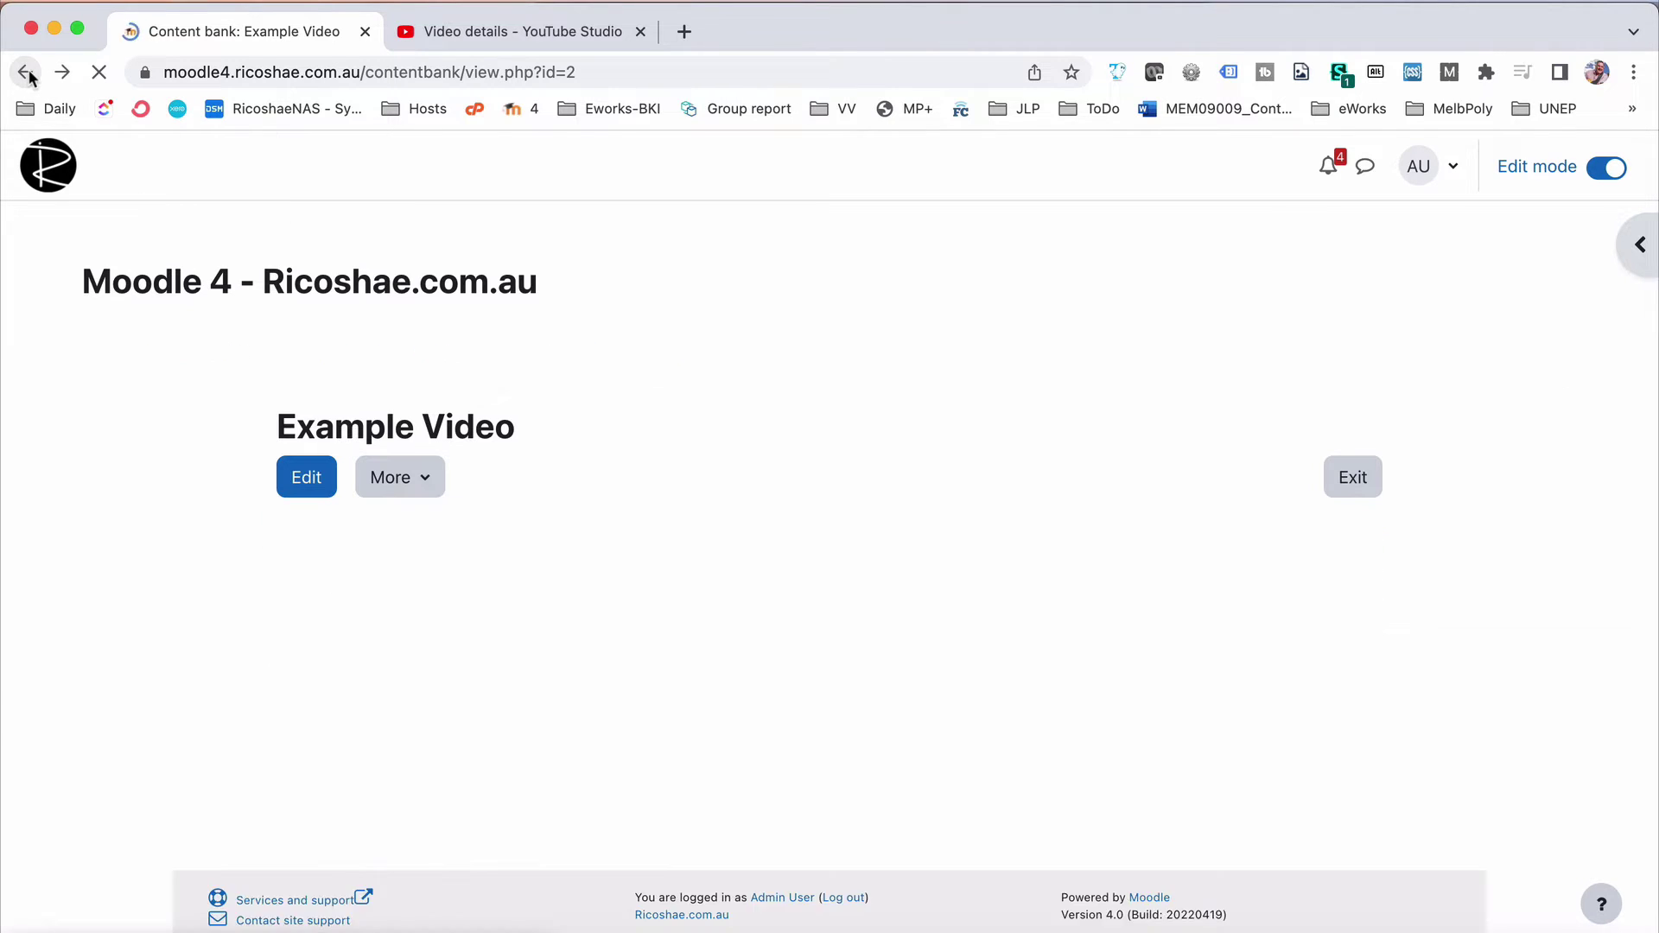
{"action": "scroll", "coordinate": [1008, 567], "scroll_direction": "down", "scroll_amount": 3}
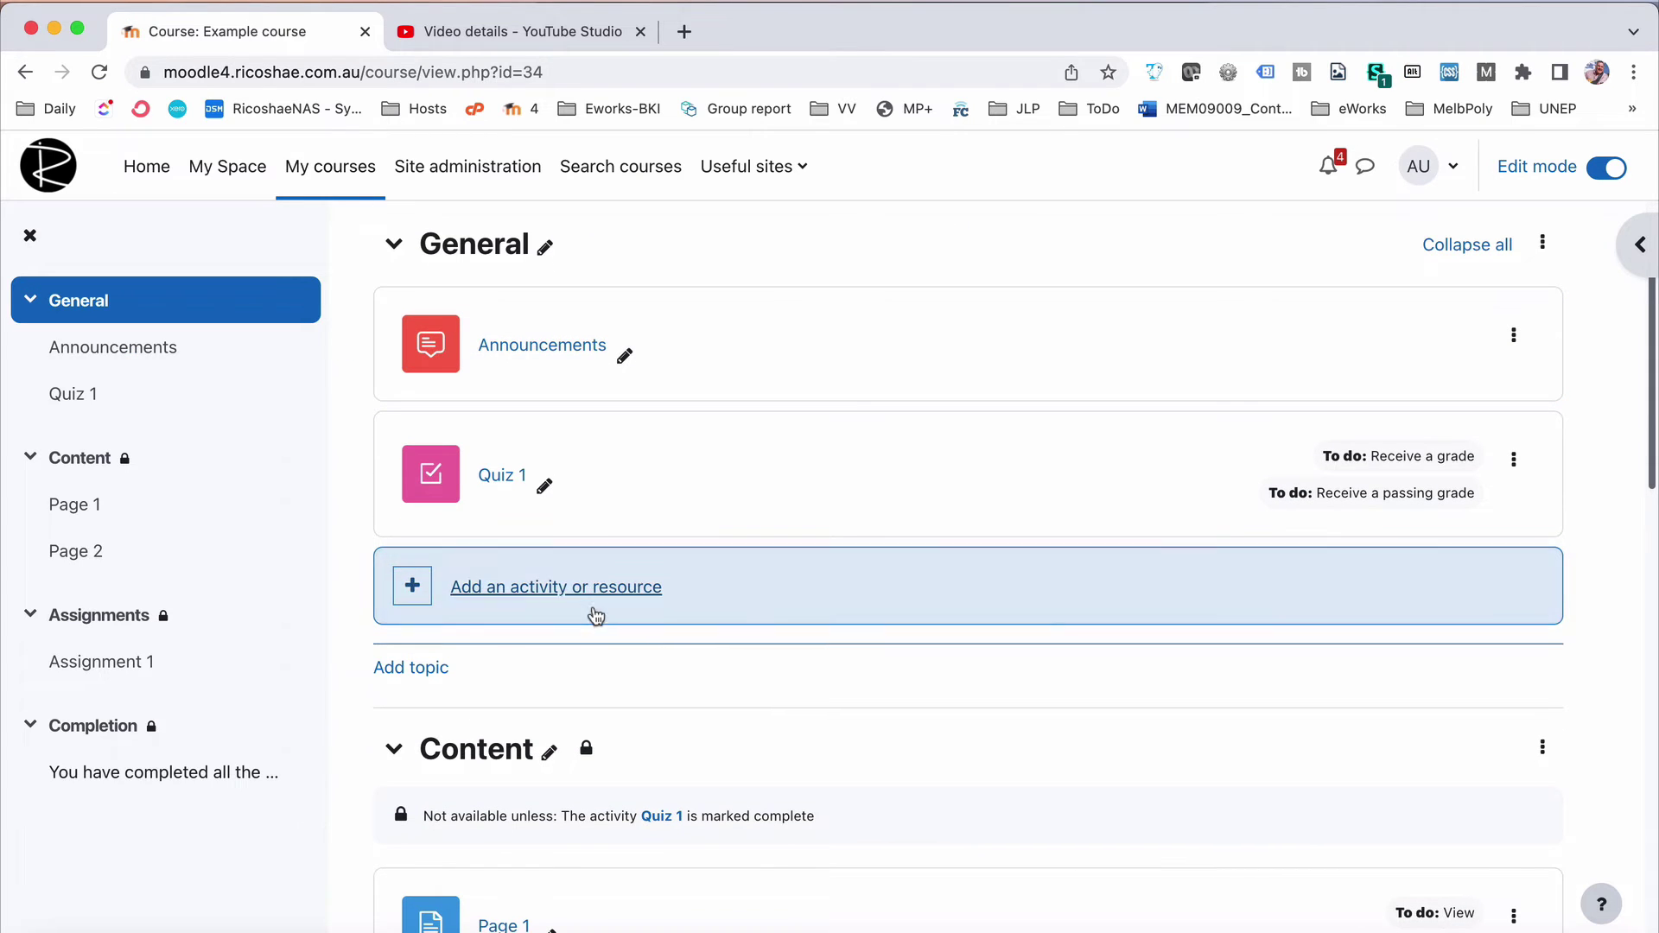
{"action": "left_click", "coordinate": [595, 591]}
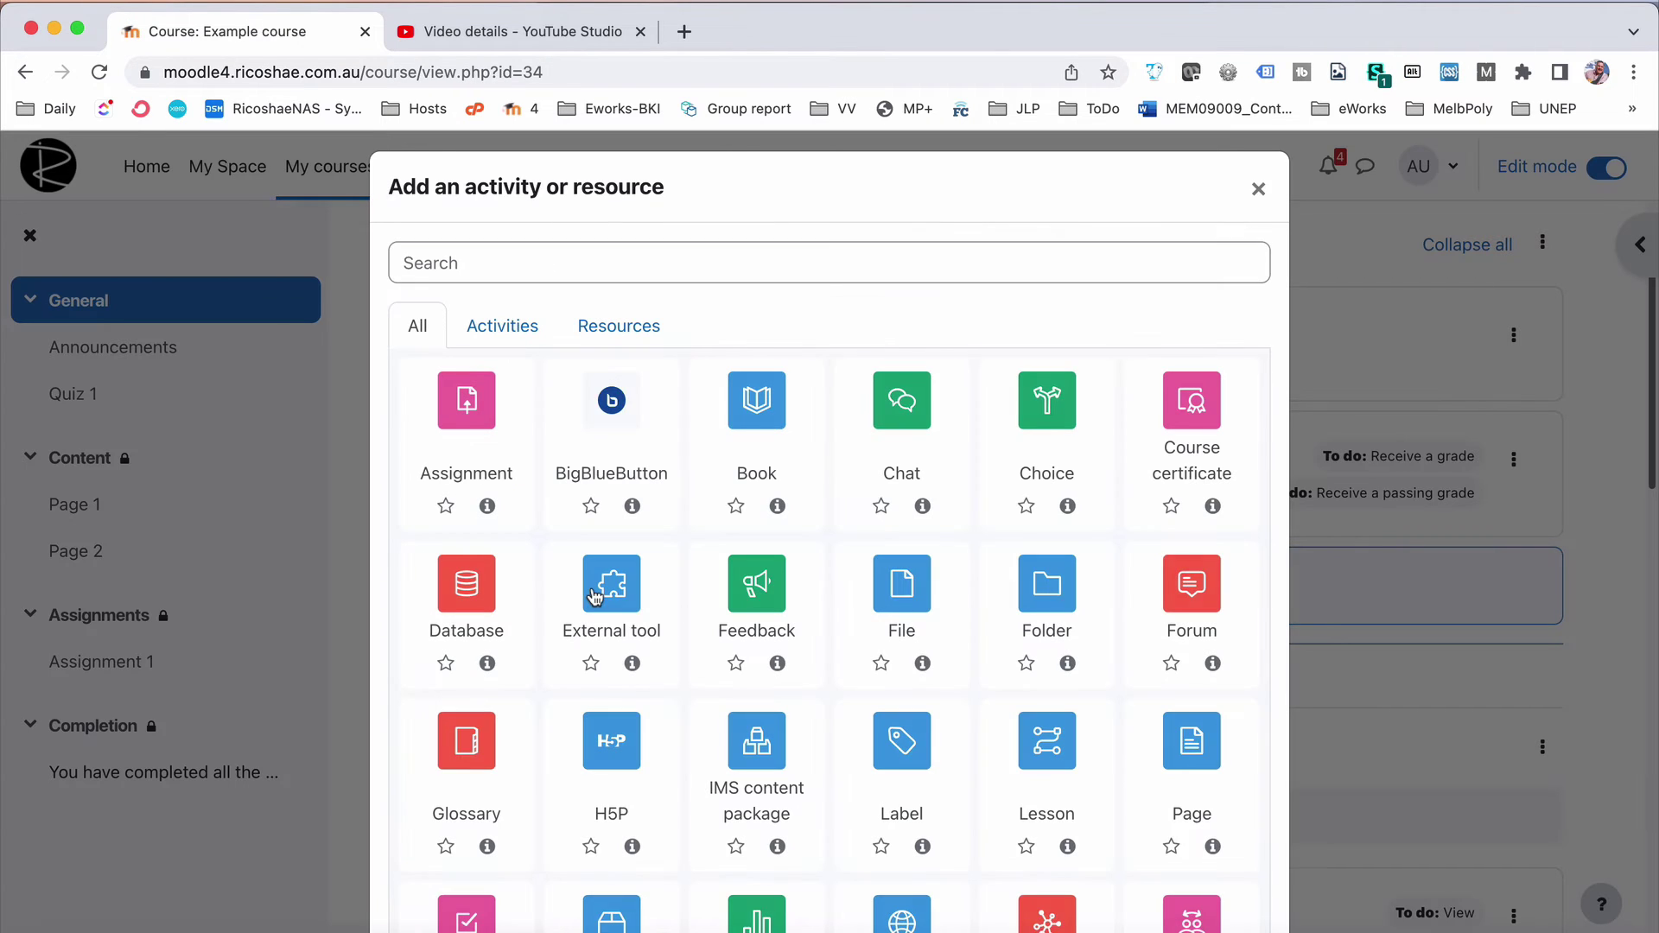
{"action": "scroll", "coordinate": [660, 637], "scroll_direction": "down", "scroll_amount": 2}
{"action": "left_click", "coordinate": [659, 637]}
Name the activity 'Introduction to H5P' and scroll to the Package file field
{"action": "left_click", "coordinate": [770, 491]}
{"action": "type", "text": "Introduction to H5P"}
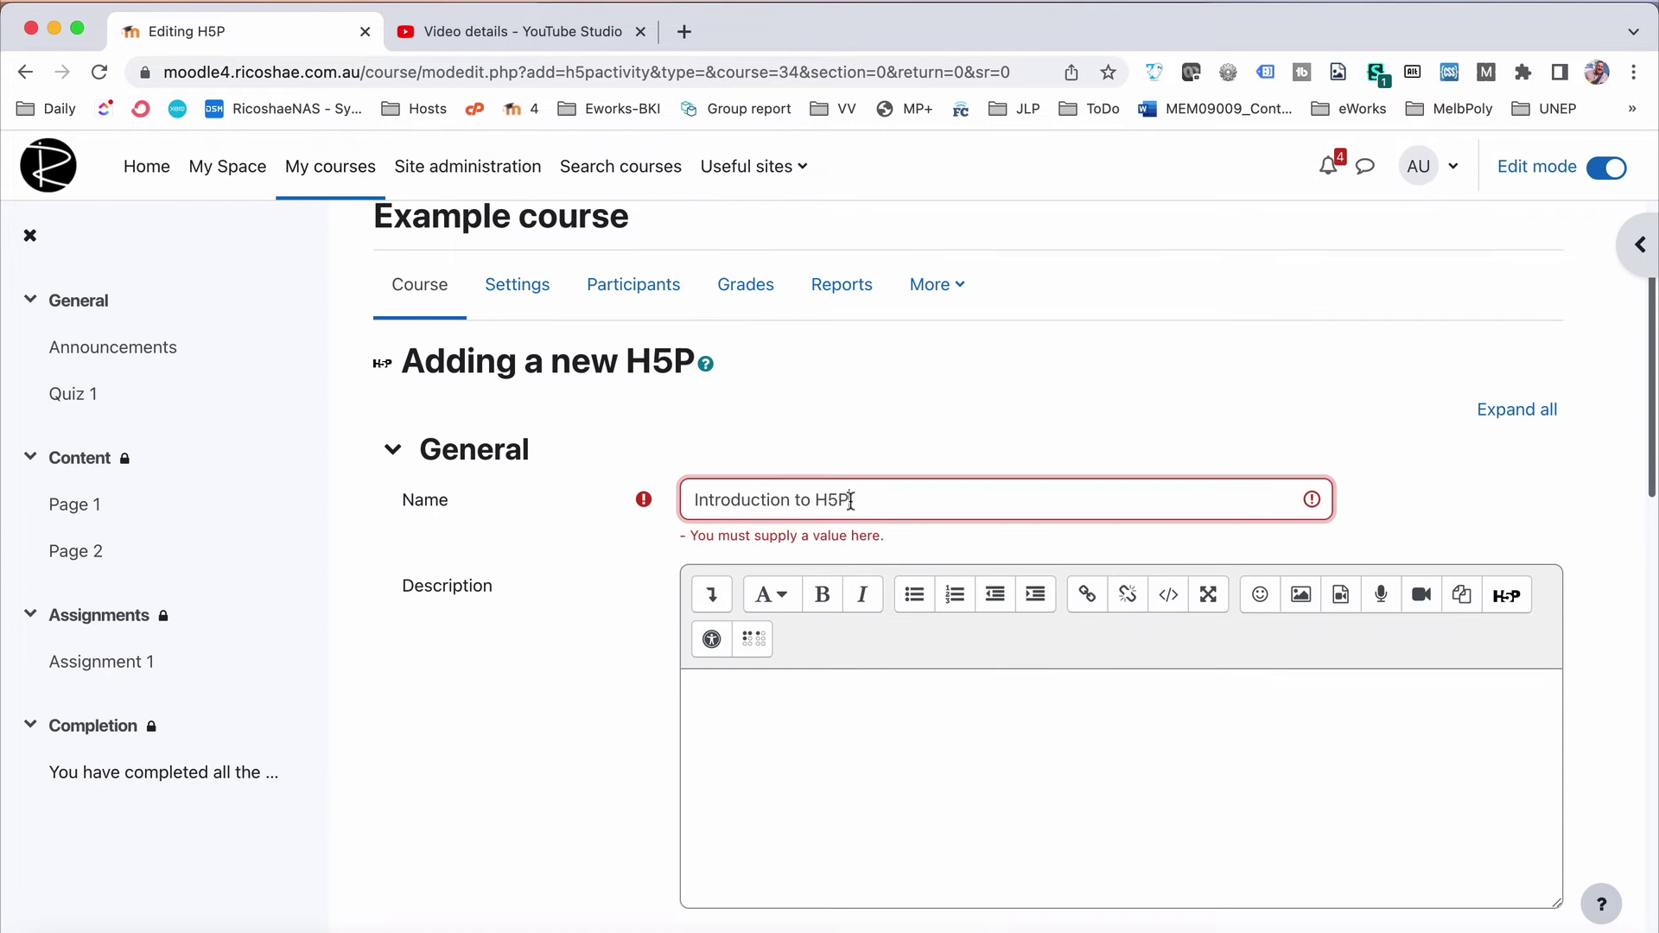
{"action": "left_click", "coordinate": [615, 569]}
{"action": "scroll", "coordinate": [616, 569], "scroll_direction": "down", "scroll_amount": 7}
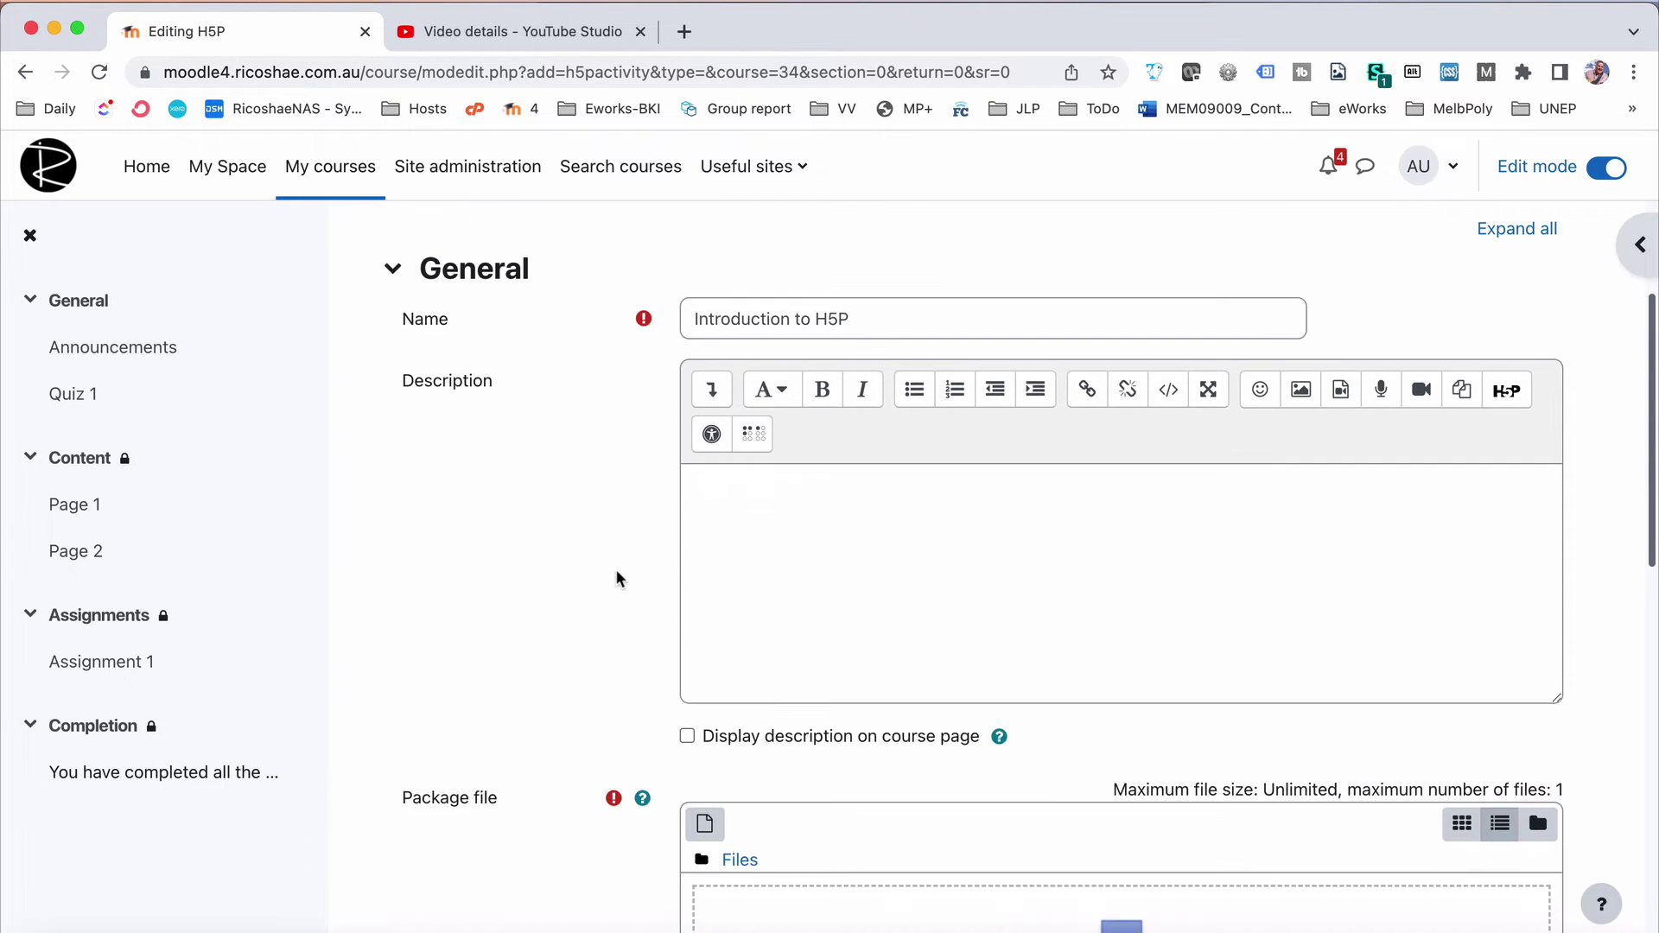
{"action": "scroll", "coordinate": [616, 568], "scroll_direction": "down", "scroll_amount": 1}
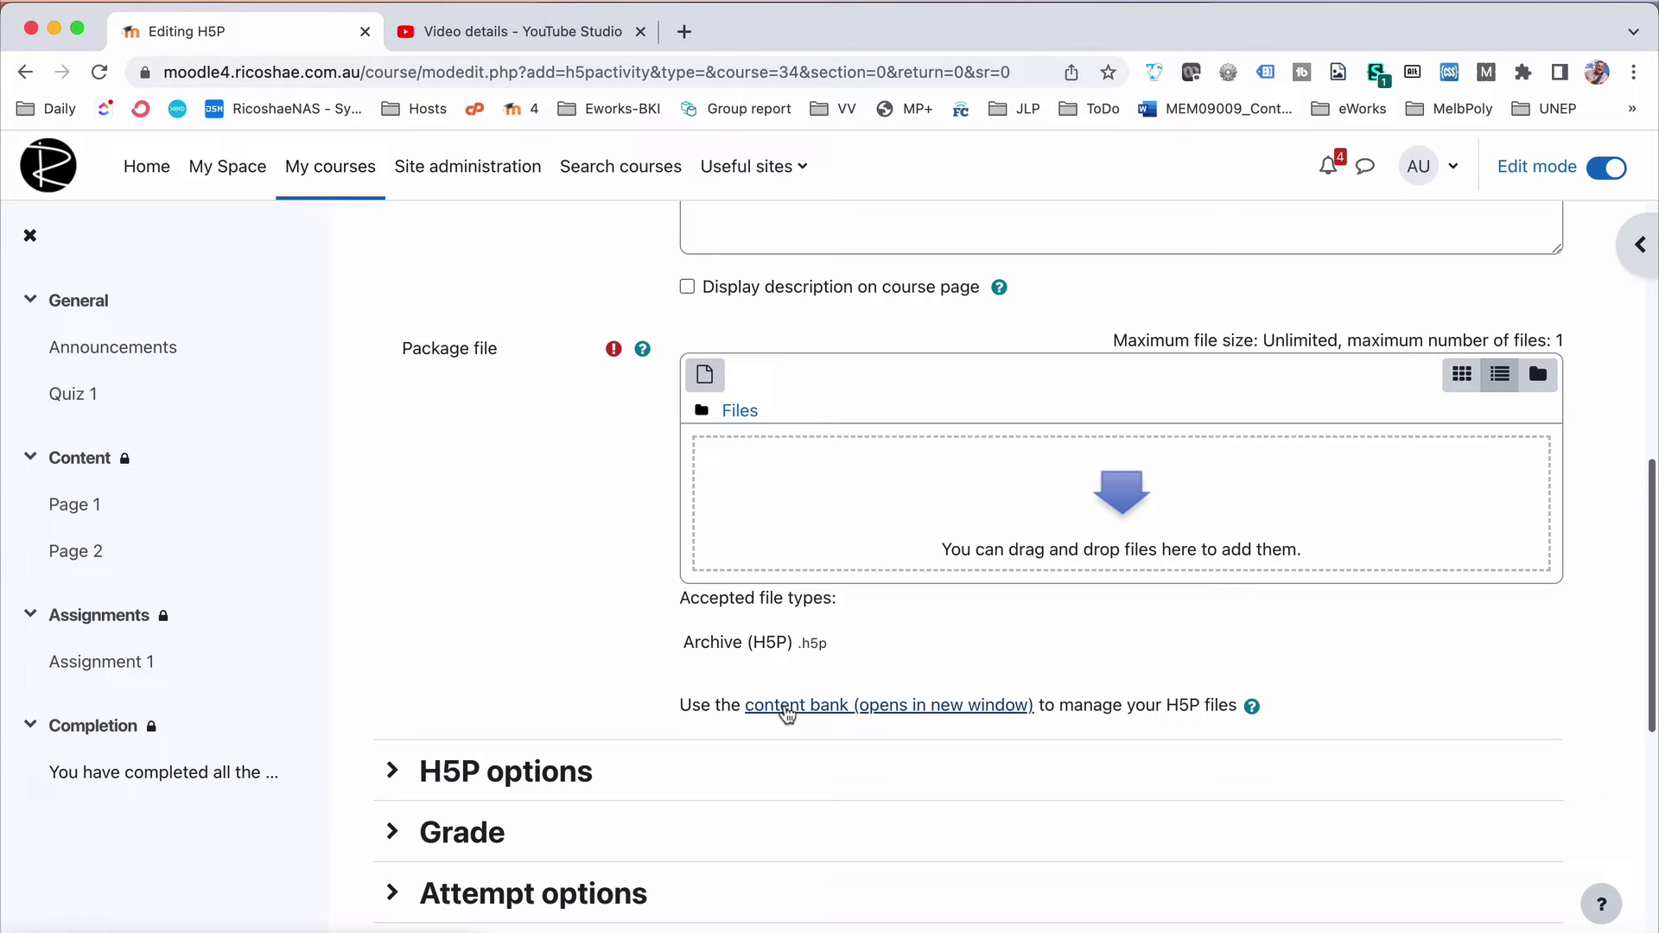
Link the System-level content bank's Example Video as the package file interactive-video-1.h5p
{"action": "left_click", "coordinate": [705, 374]}
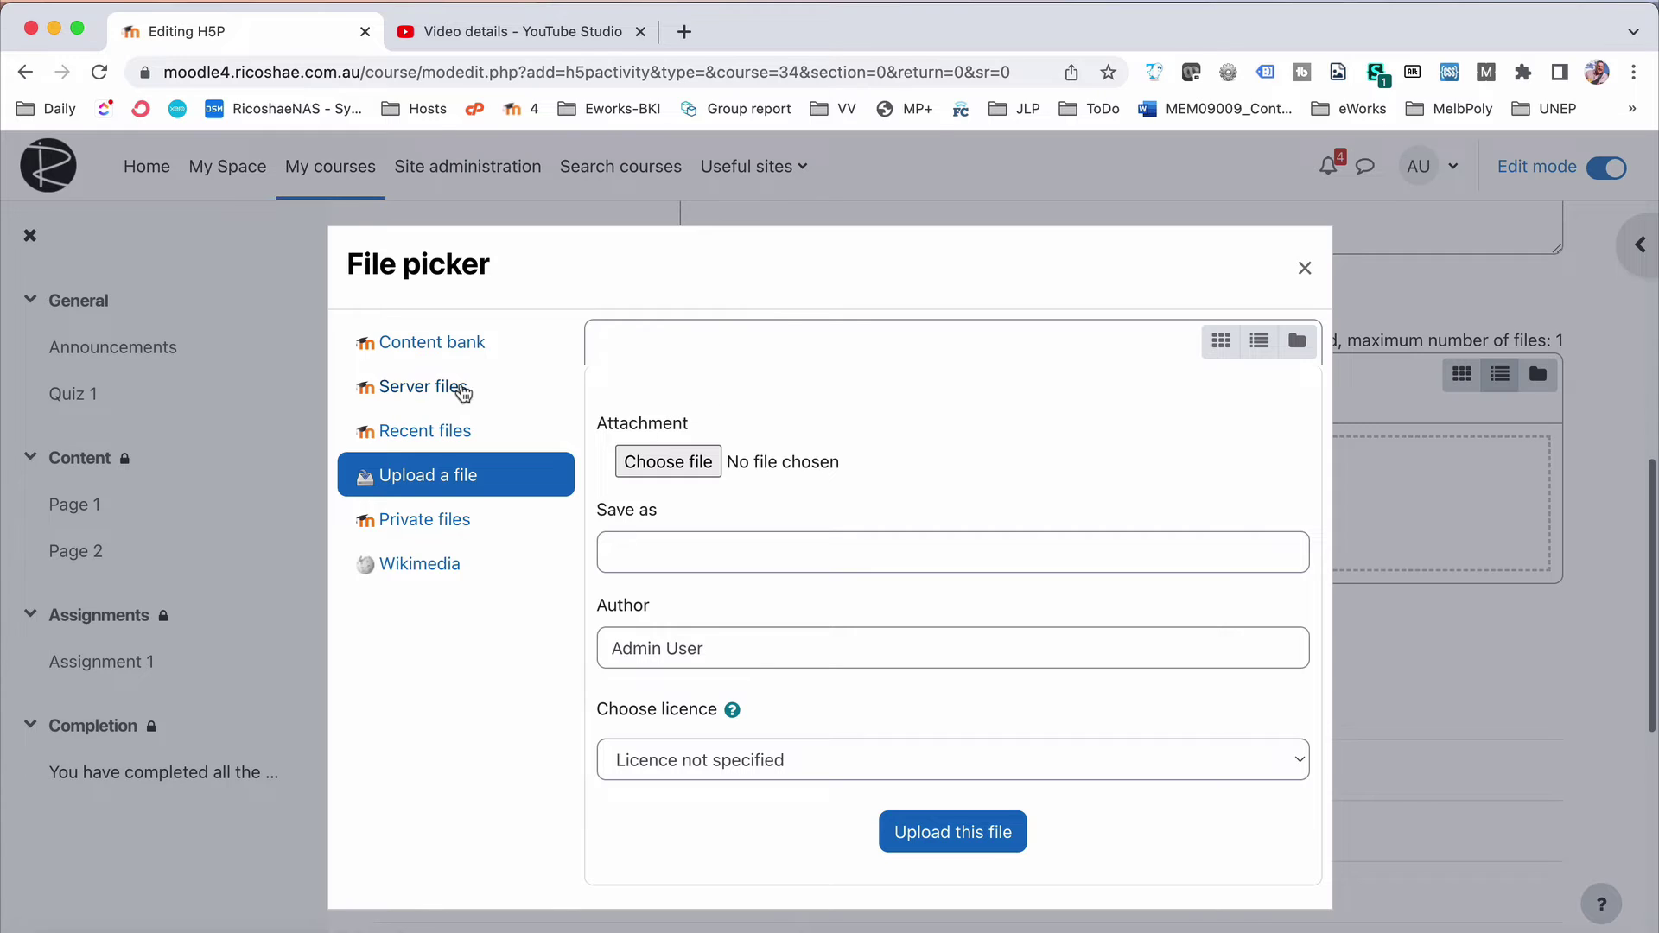
{"action": "left_click", "coordinate": [469, 346]}
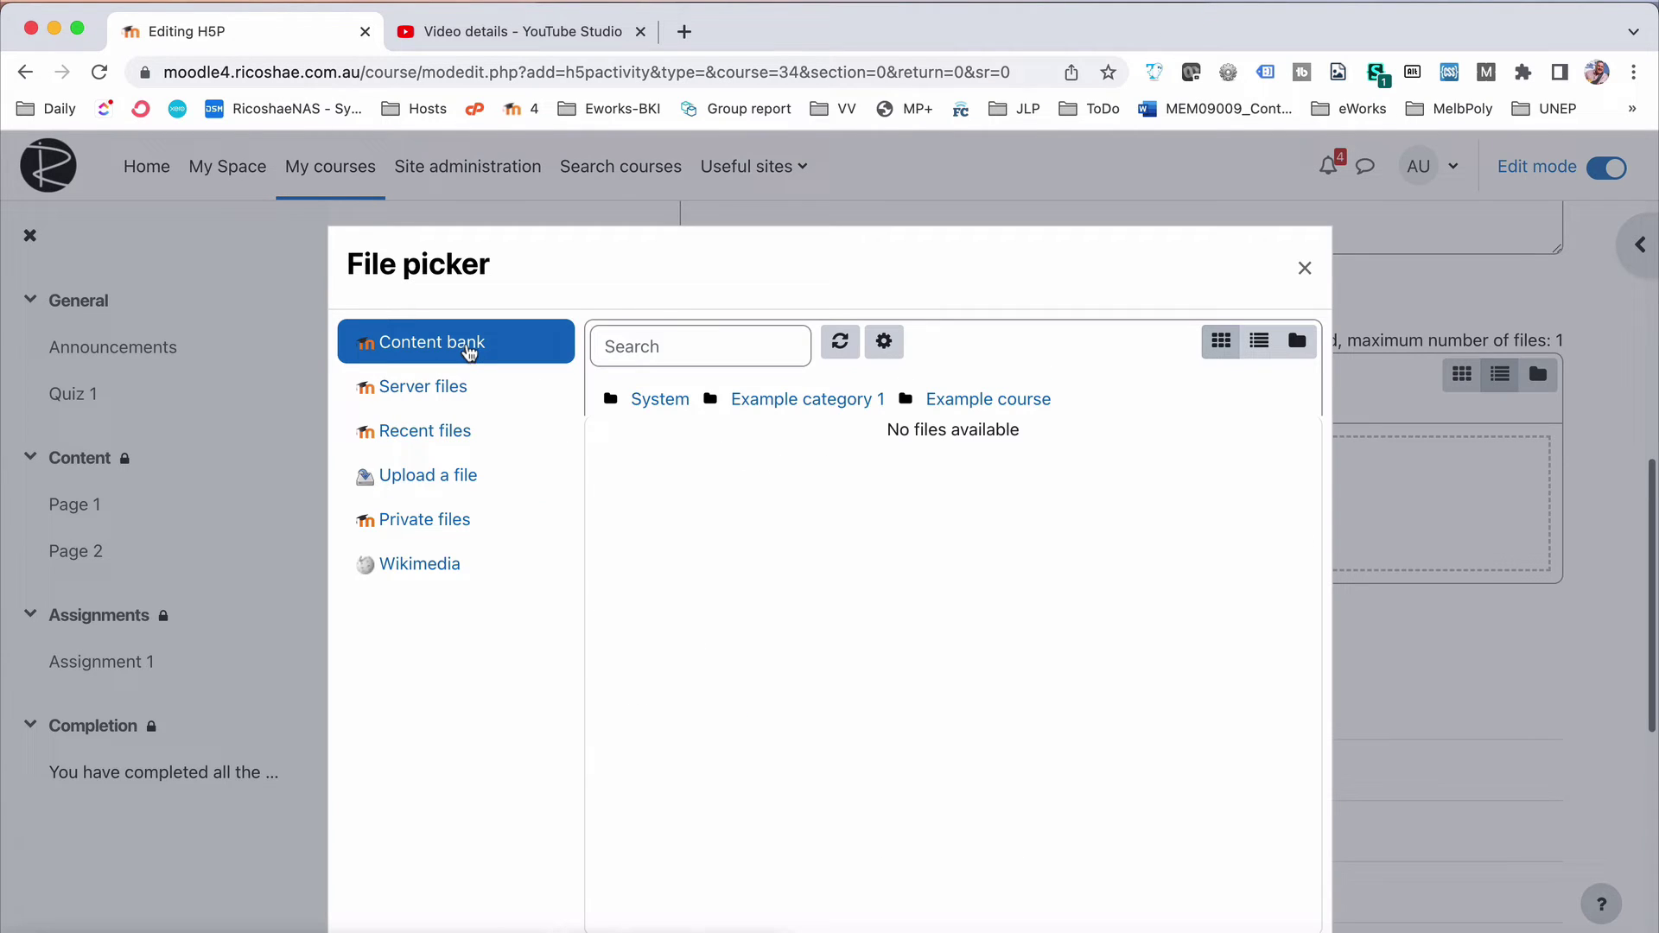
{"action": "left_click", "coordinate": [883, 404]}
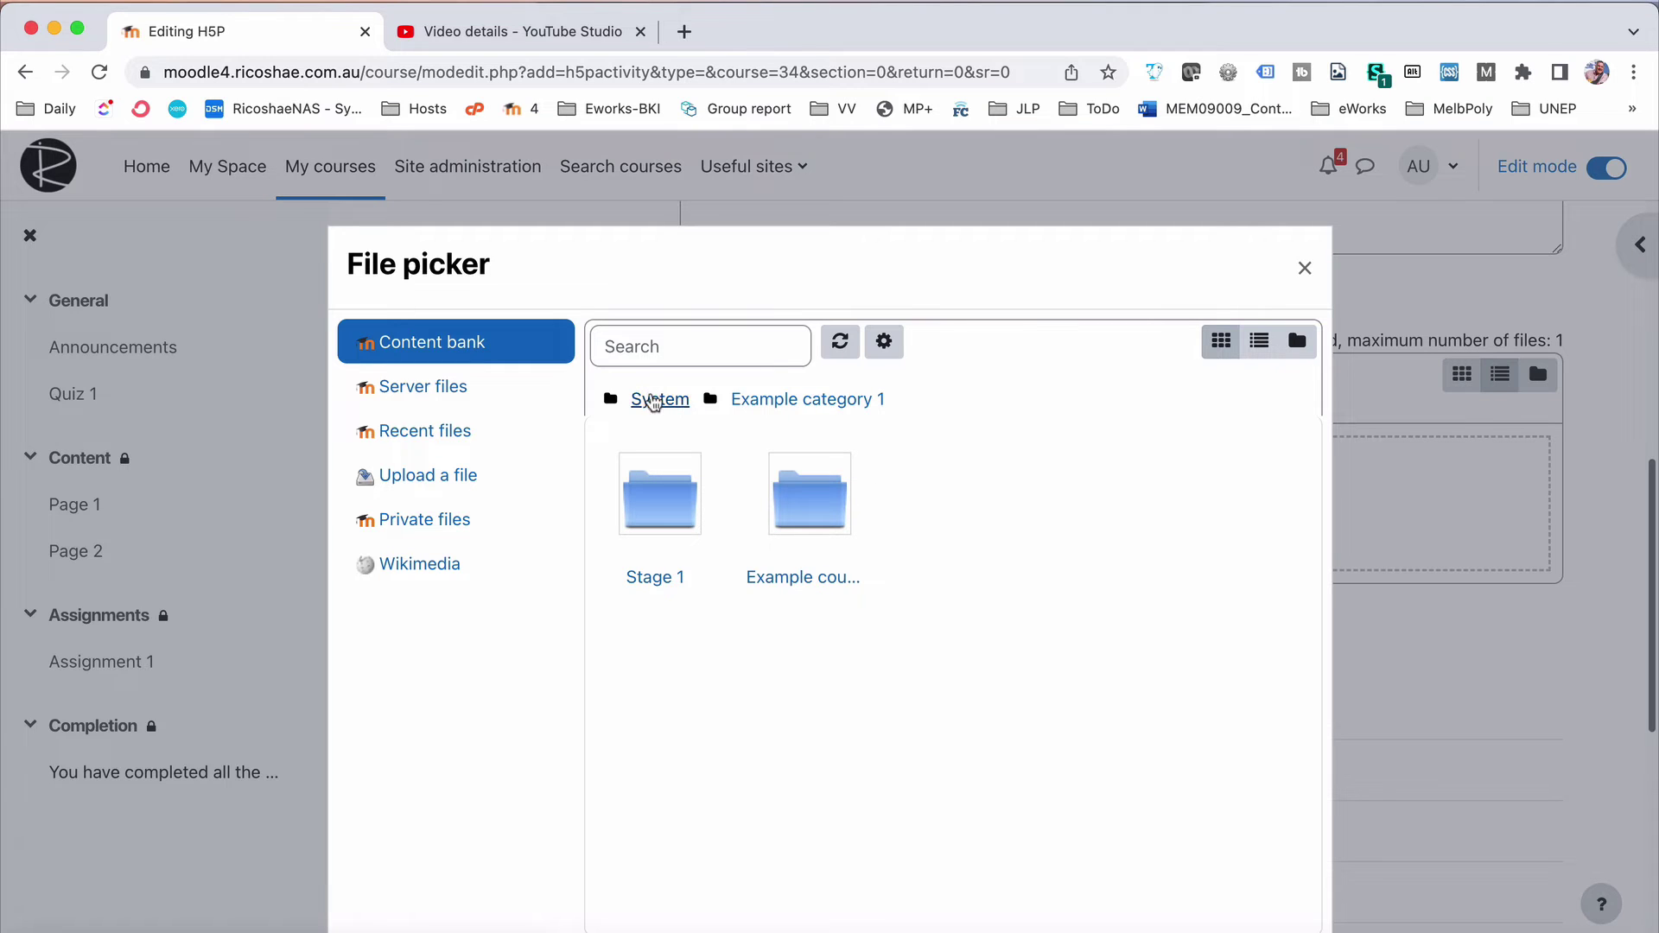
{"action": "left_click", "coordinate": [662, 404]}
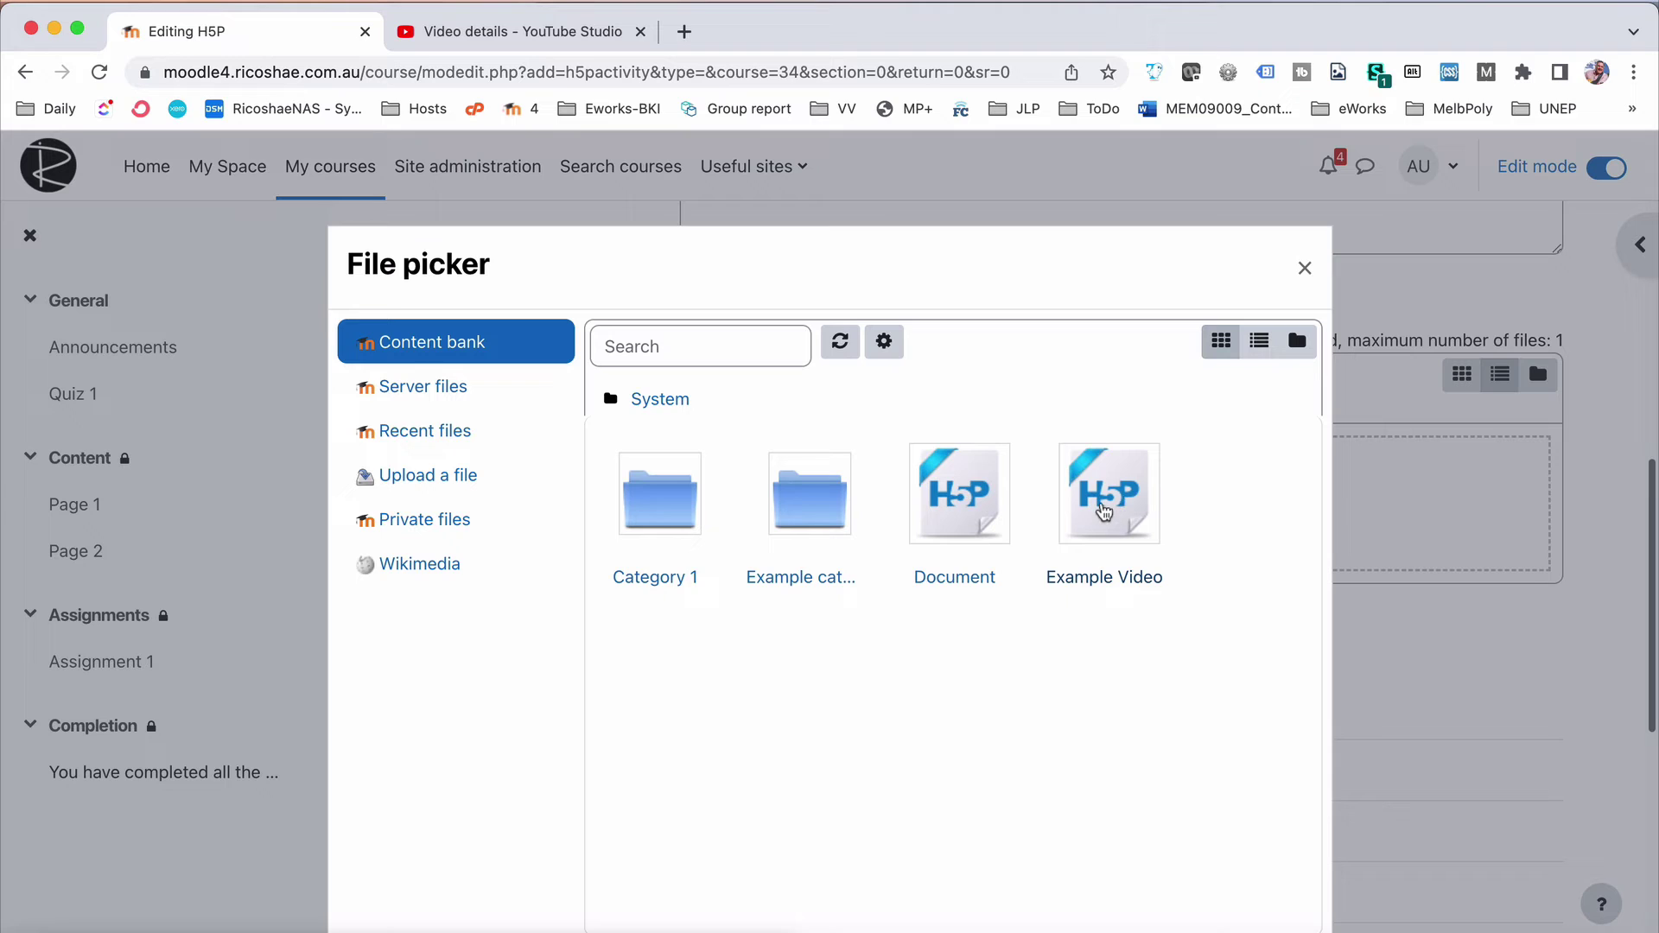
{"action": "left_click", "coordinate": [1260, 344]}
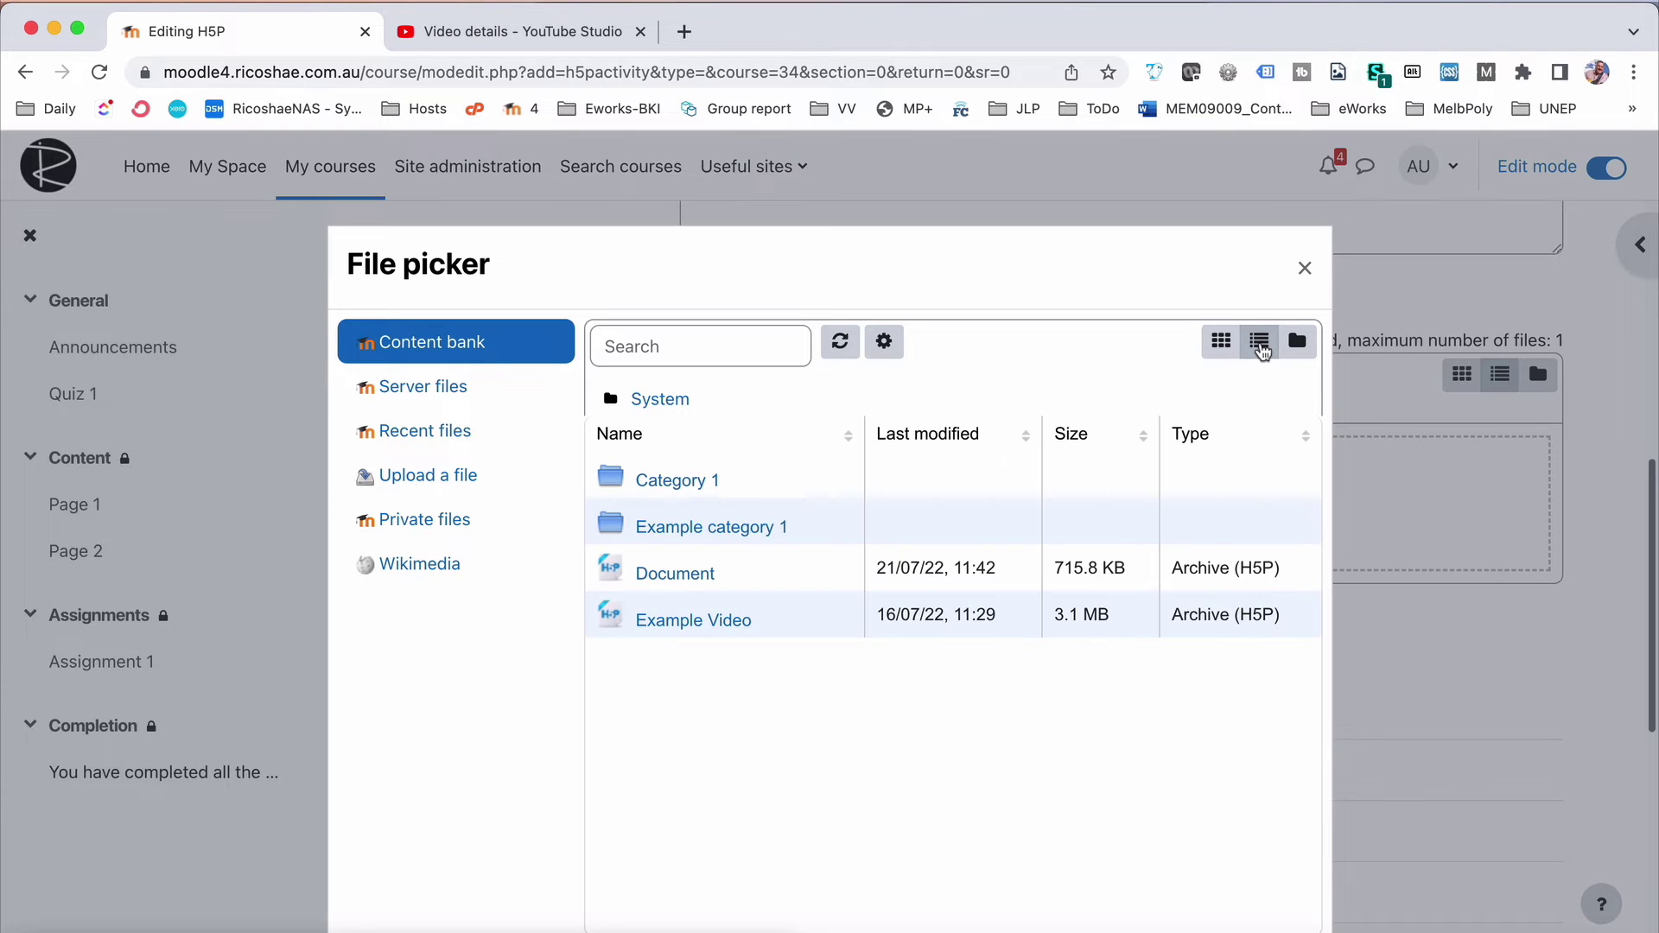
{"action": "left_click", "coordinate": [665, 626]}
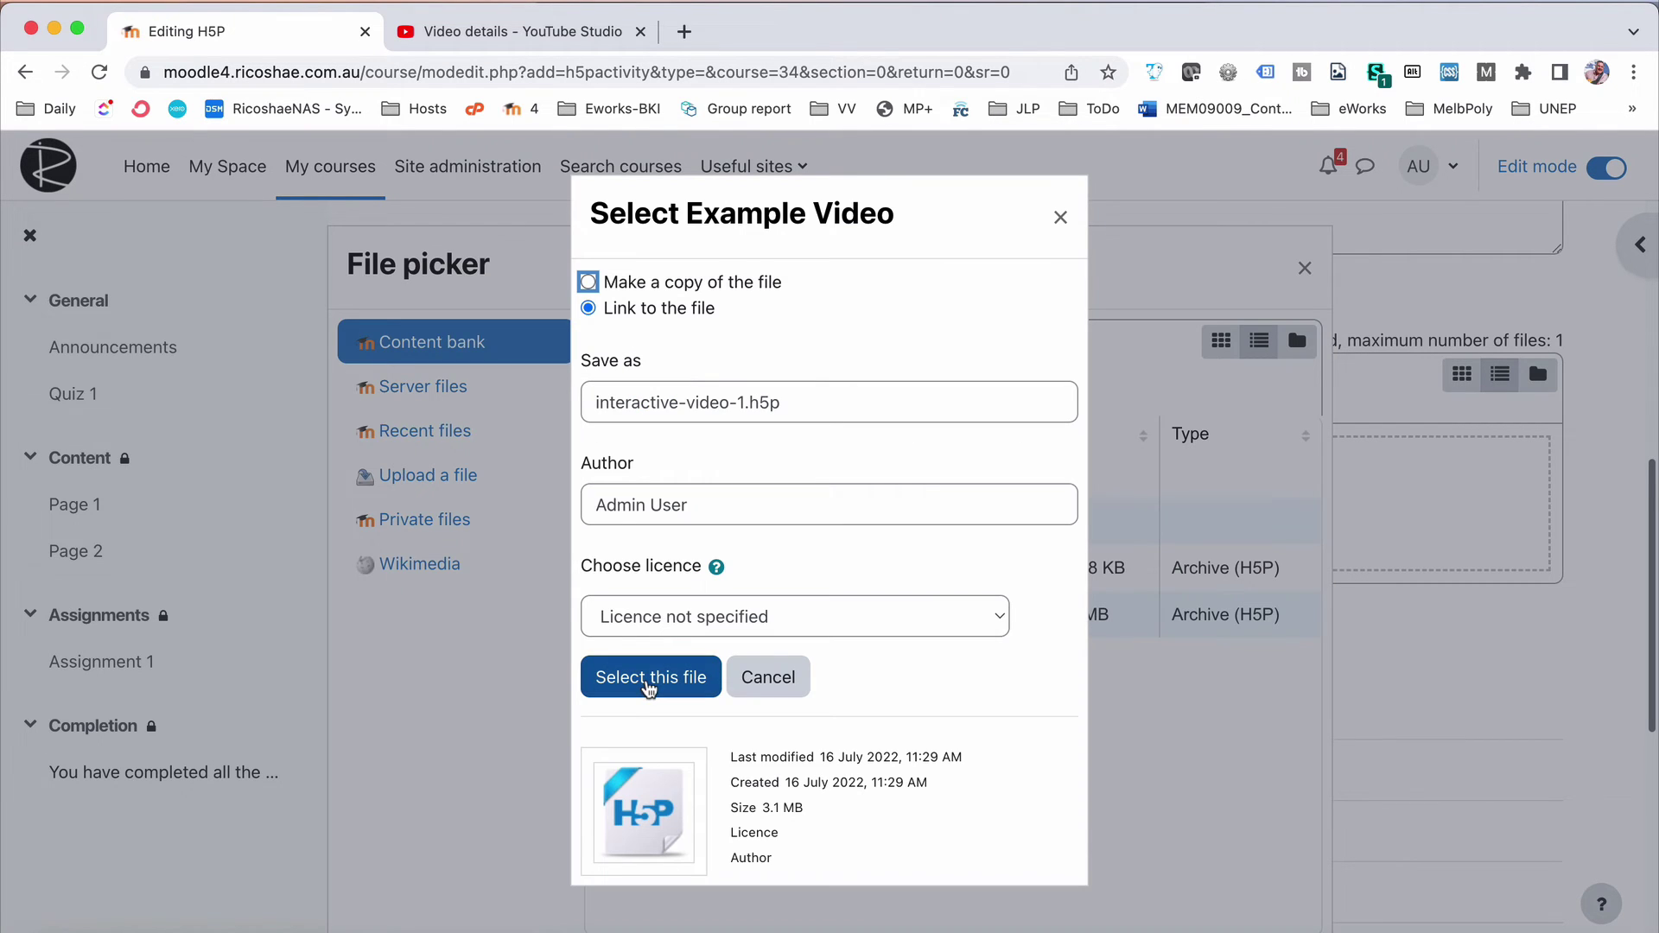
{"action": "left_click", "coordinate": [650, 683]}
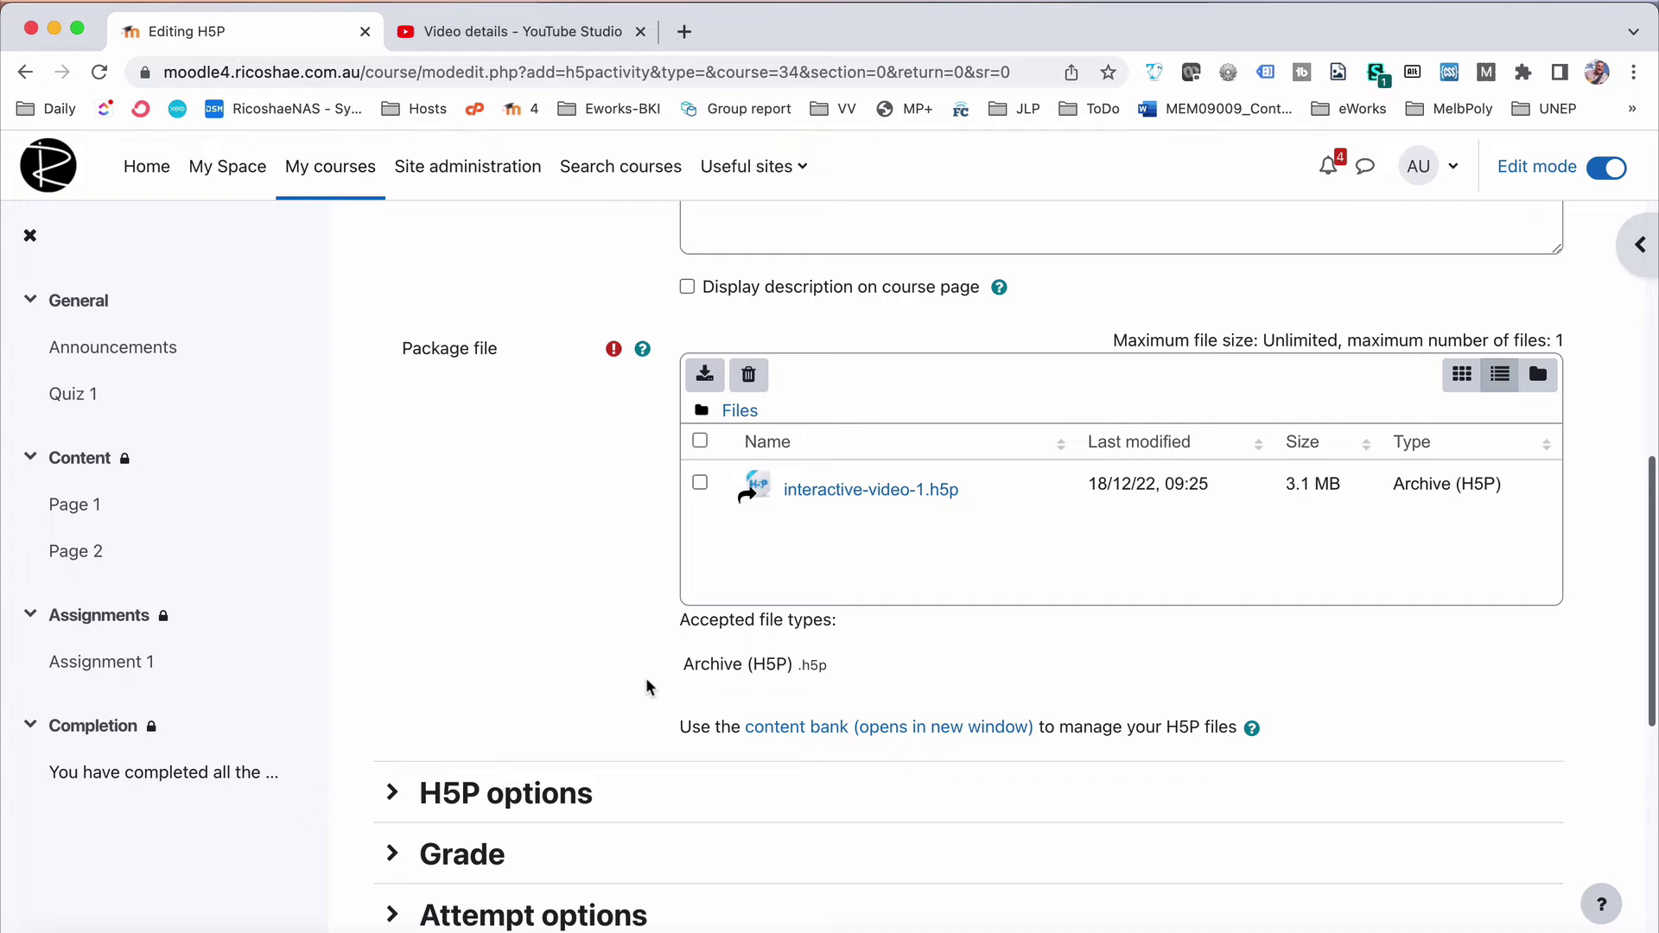
Save the Introduction to H5P activity with Save and display
{"action": "scroll", "coordinate": [593, 610], "scroll_direction": "up", "scroll_amount": 6}
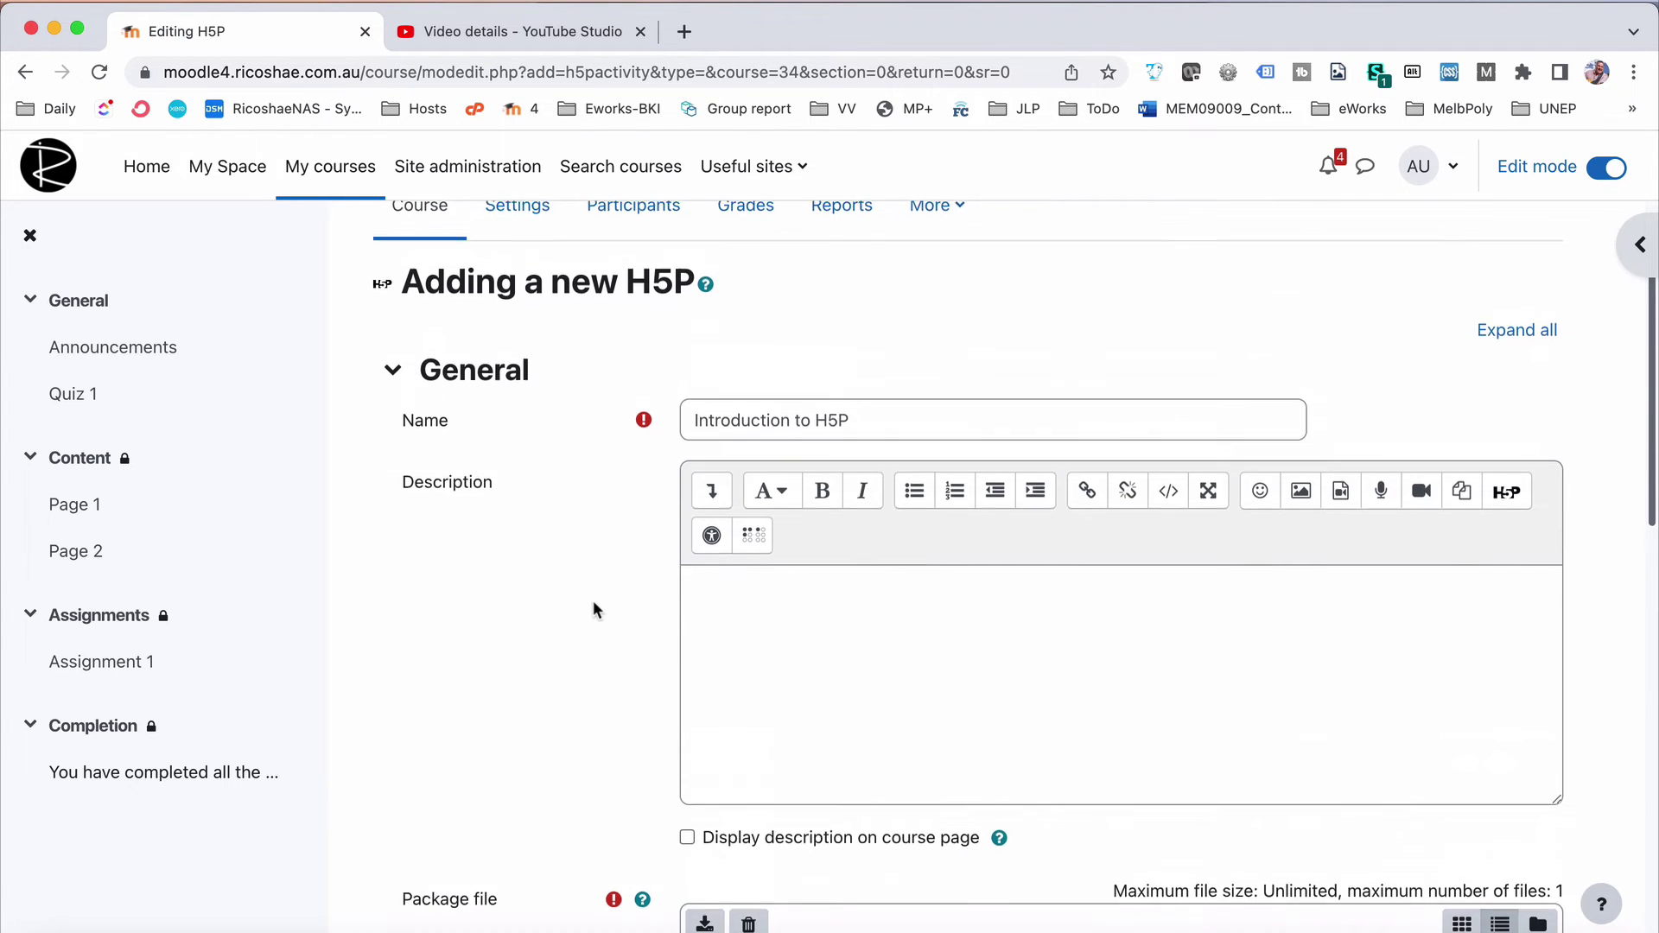
{"action": "scroll", "coordinate": [592, 610], "scroll_direction": "up", "scroll_amount": 1}
{"action": "scroll", "coordinate": [592, 611], "scroll_direction": "down", "scroll_amount": 15}
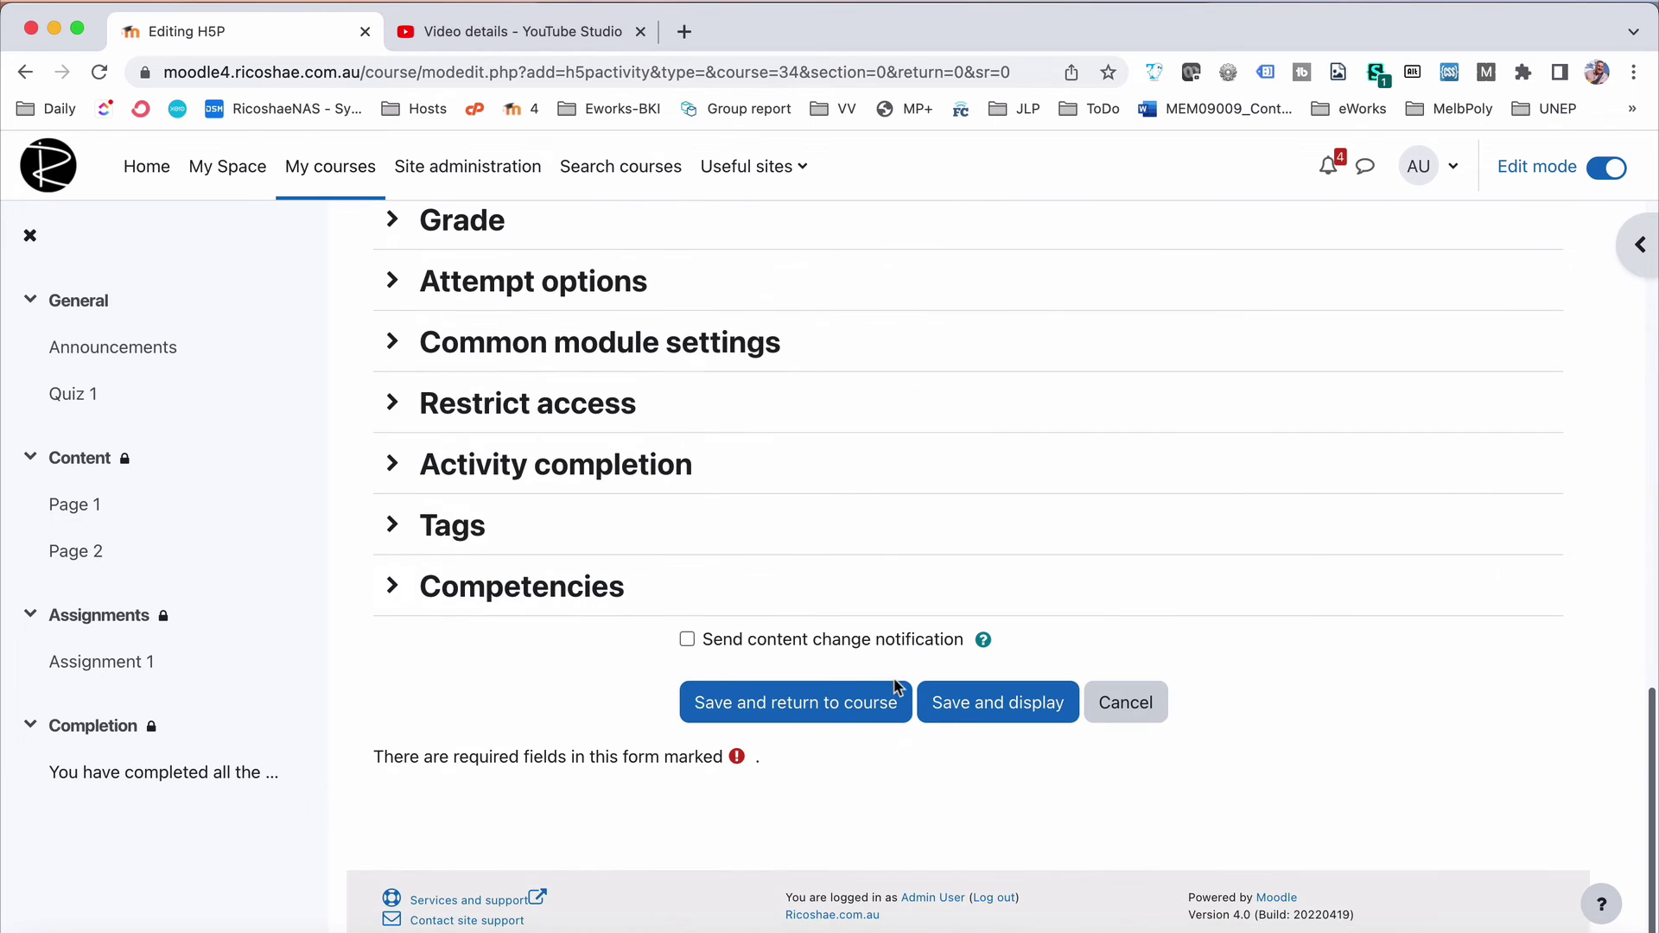
{"action": "left_click", "coordinate": [977, 721]}
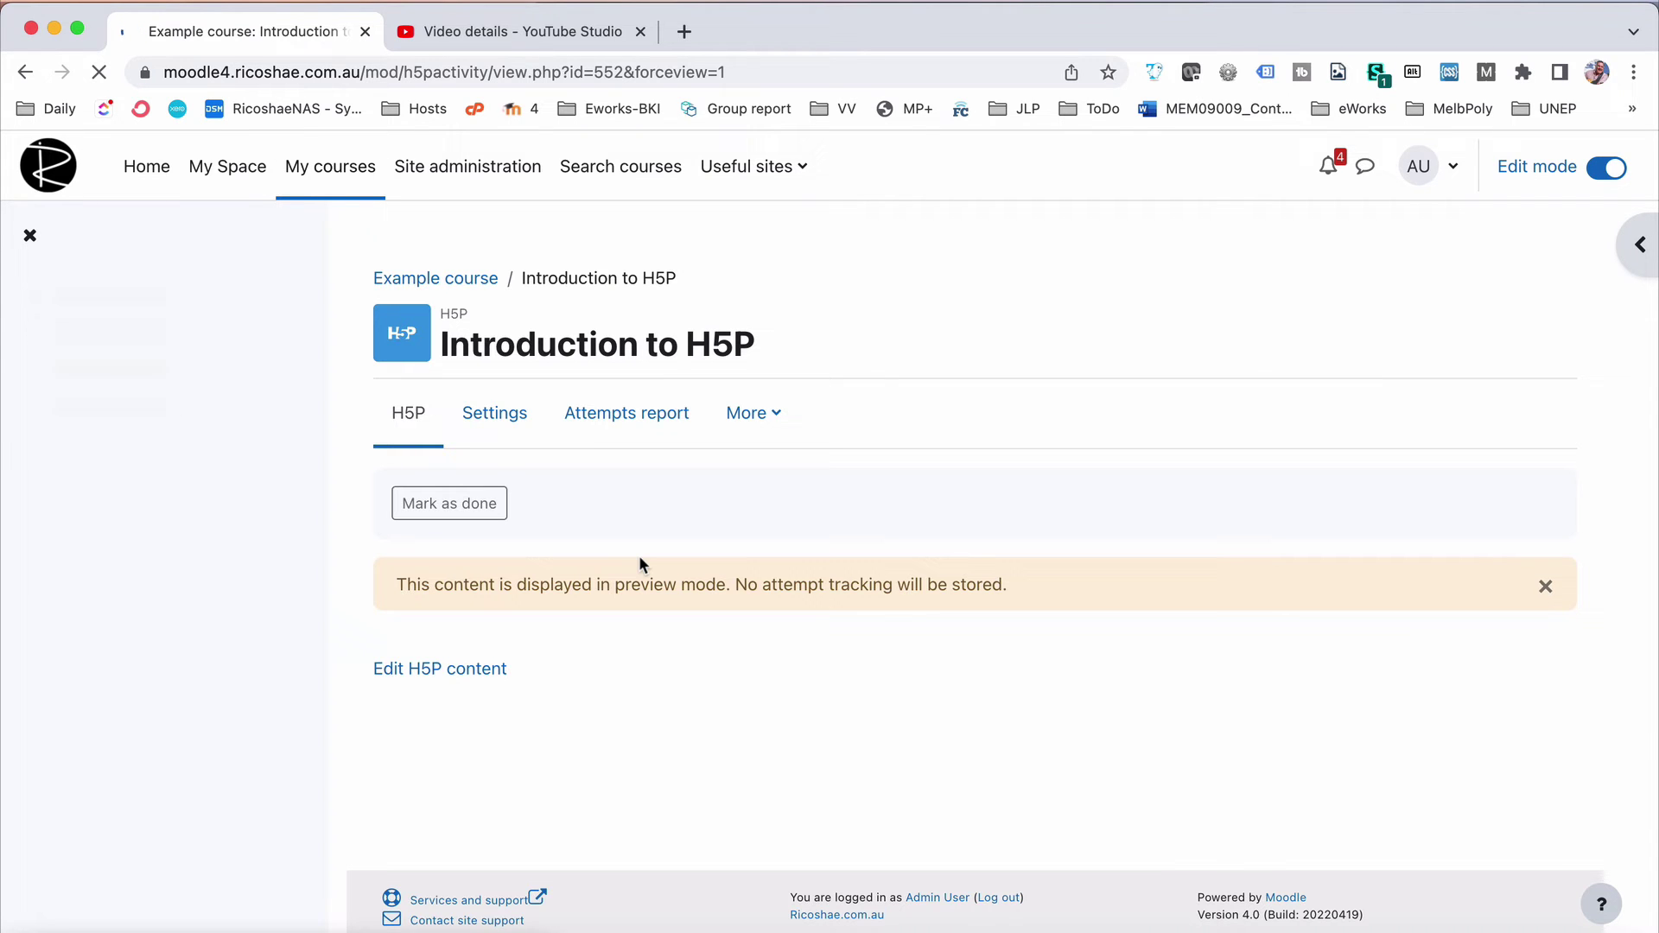
Play the activity's interactive video and skip ahead twice to confirm it loads
{"action": "scroll", "coordinate": [857, 491], "scroll_direction": "down", "scroll_amount": 5}
{"action": "scroll", "coordinate": [857, 494], "scroll_direction": "down", "scroll_amount": 2}
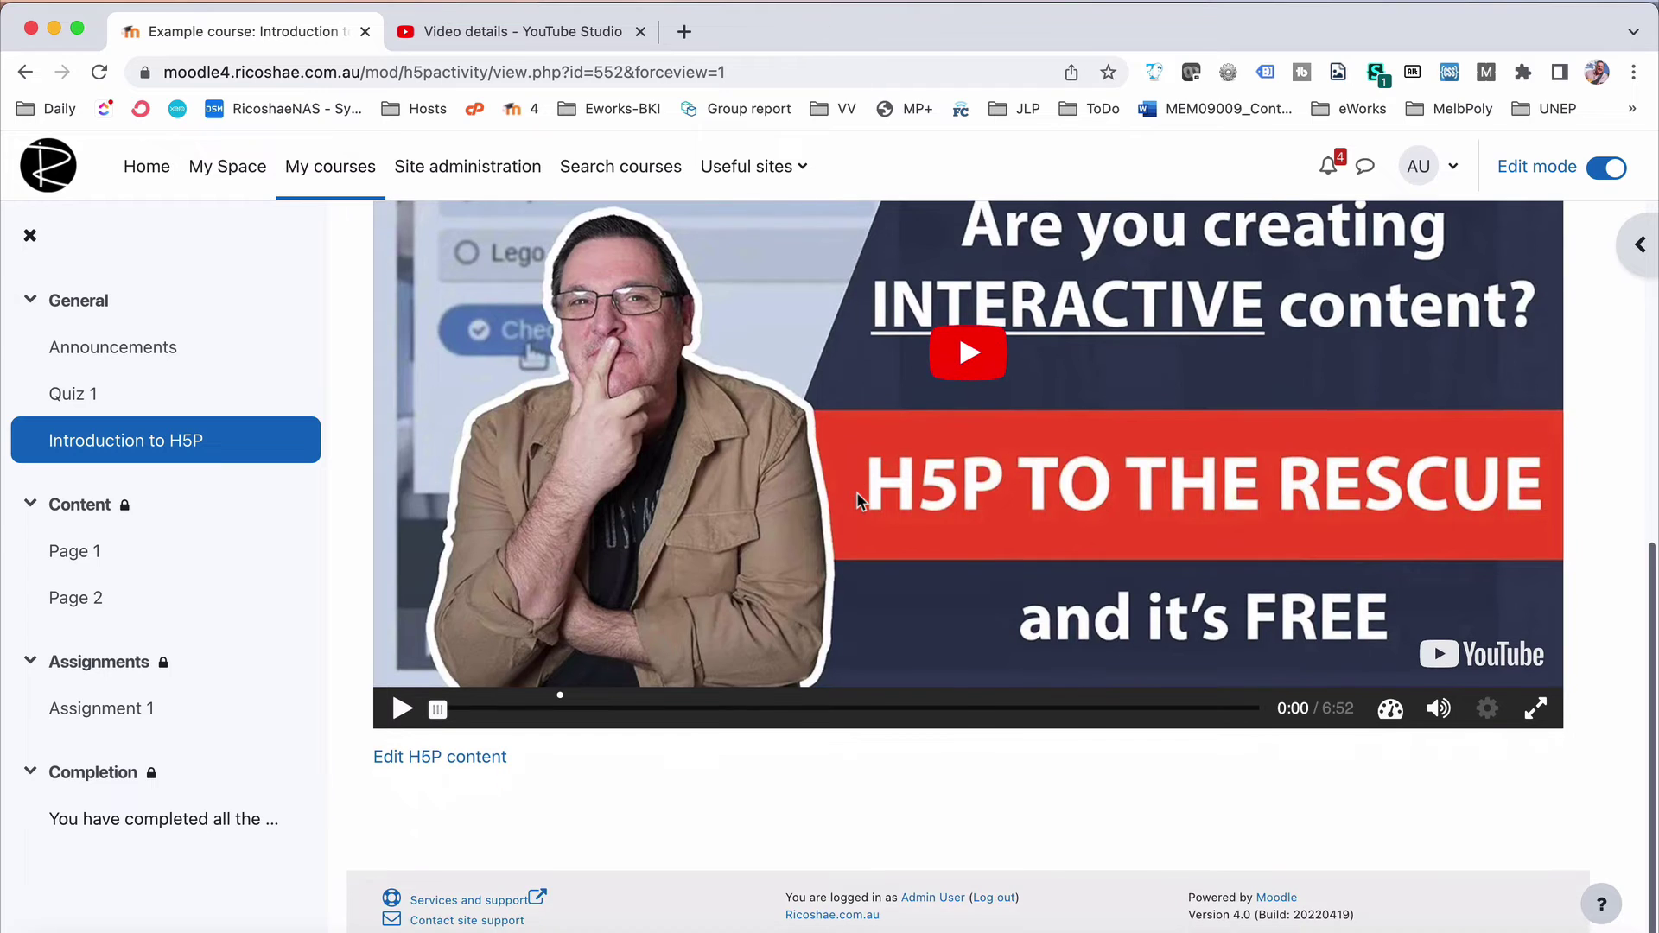
{"action": "left_click", "coordinate": [857, 491]}
{"action": "left_click", "coordinate": [531, 711]}
{"action": "left_click", "coordinate": [560, 710]}
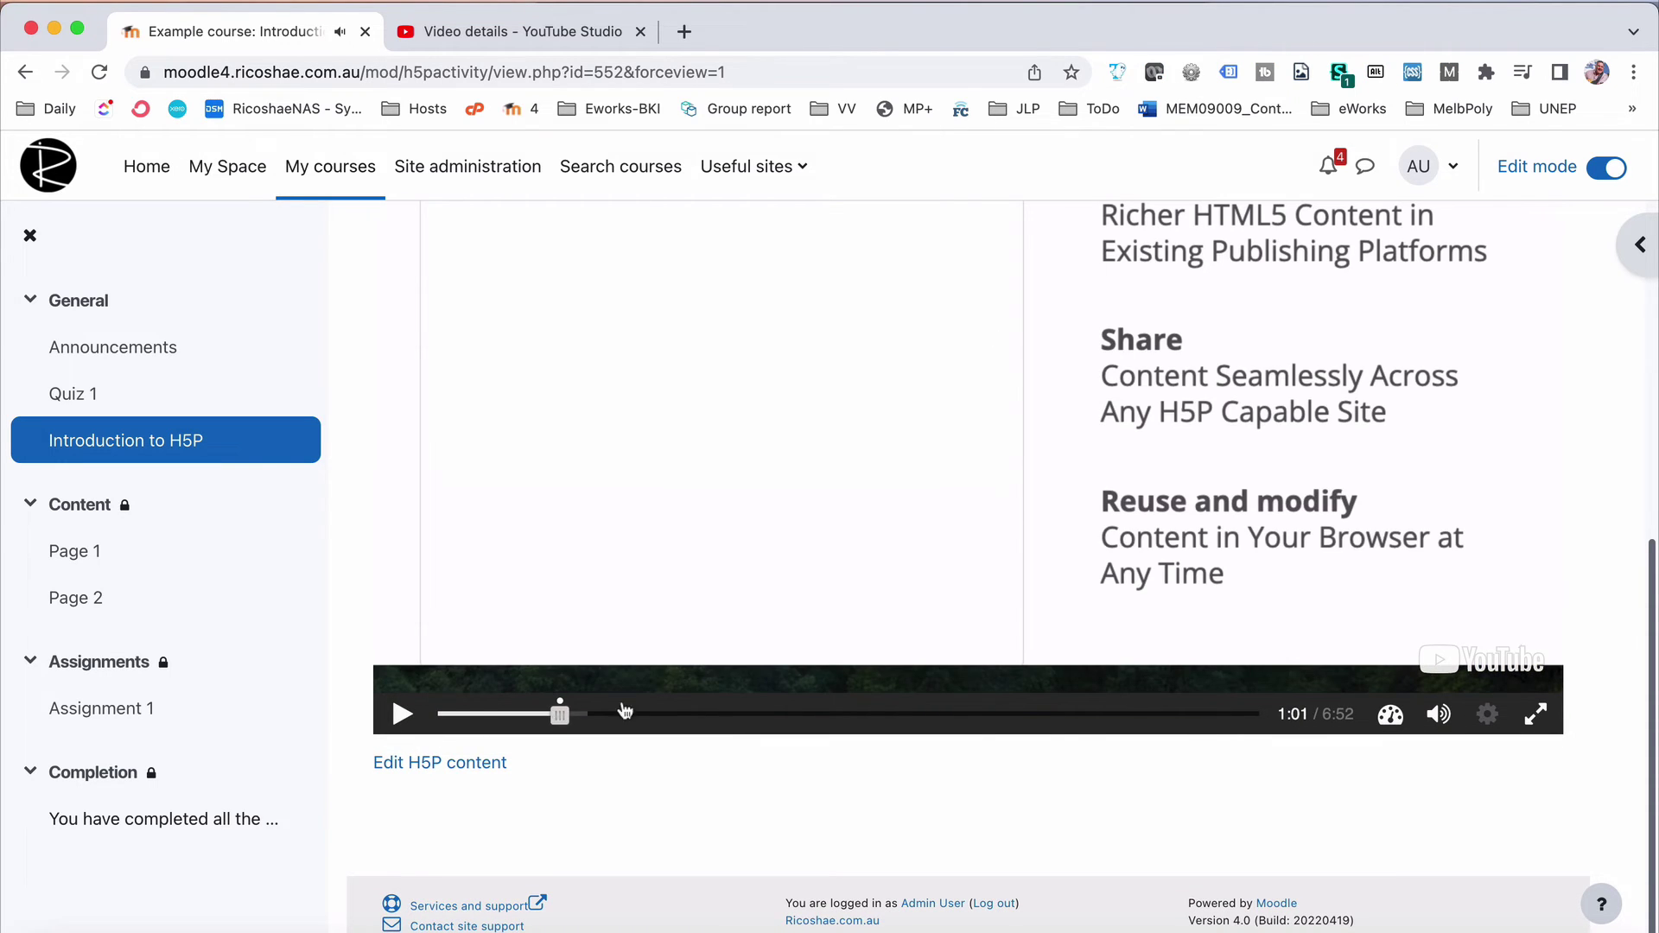
{"action": "scroll", "coordinate": [783, 624], "scroll_direction": "up", "scroll_amount": 3}
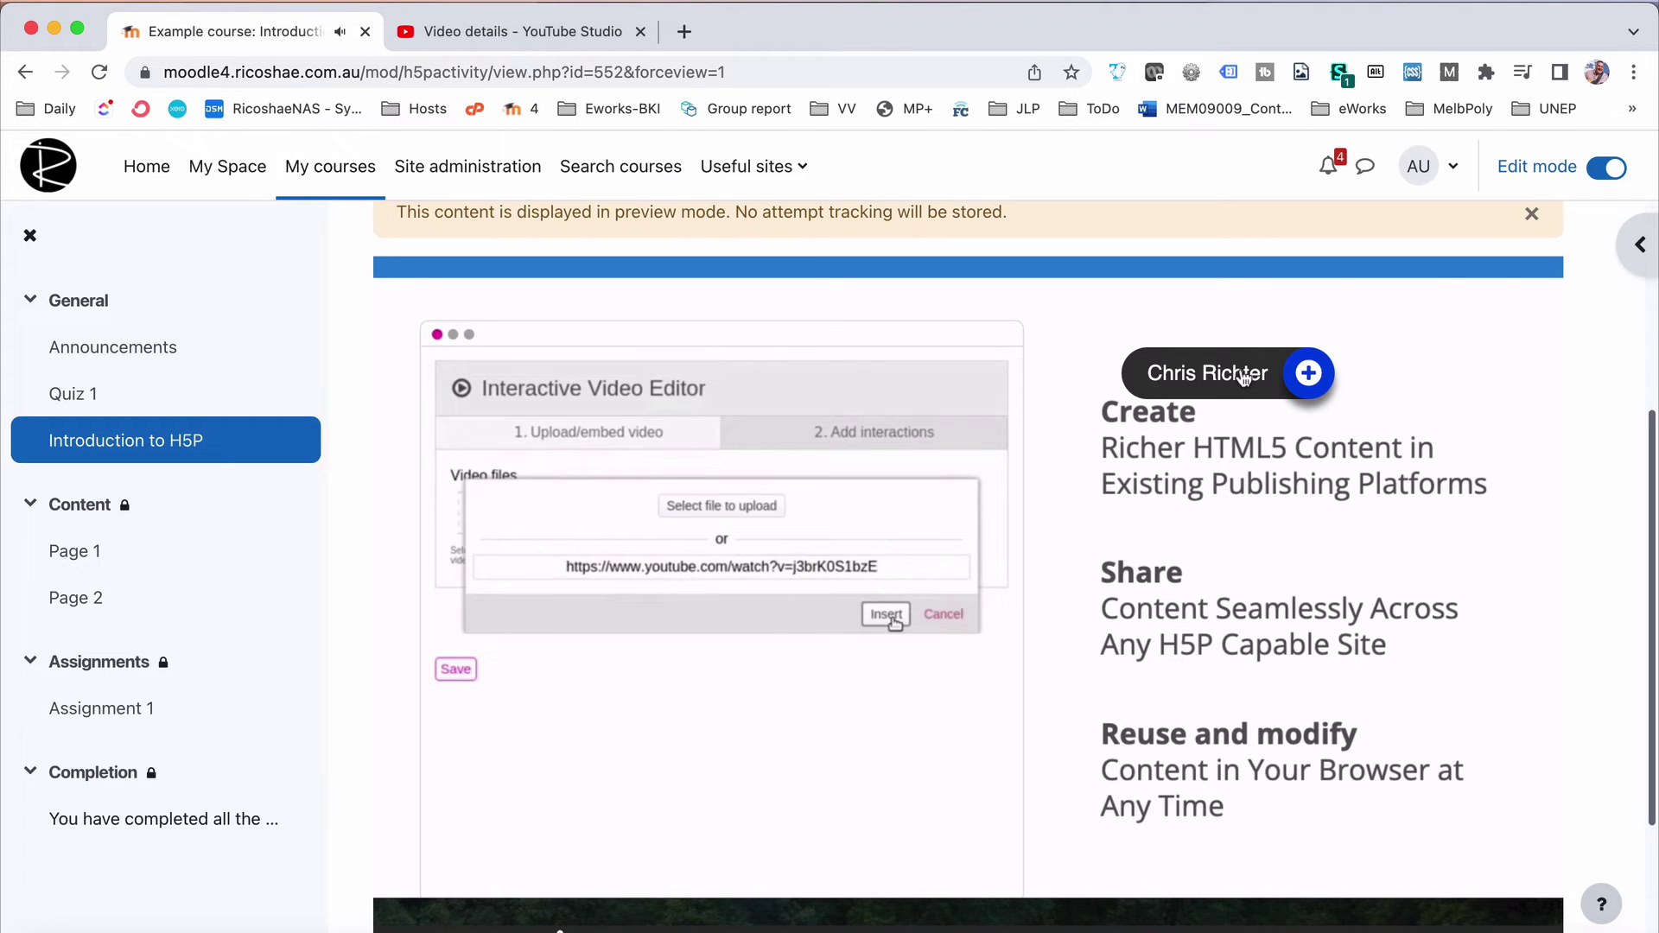
{"action": "scroll", "coordinate": [708, 678], "scroll_direction": "up", "scroll_amount": 4}
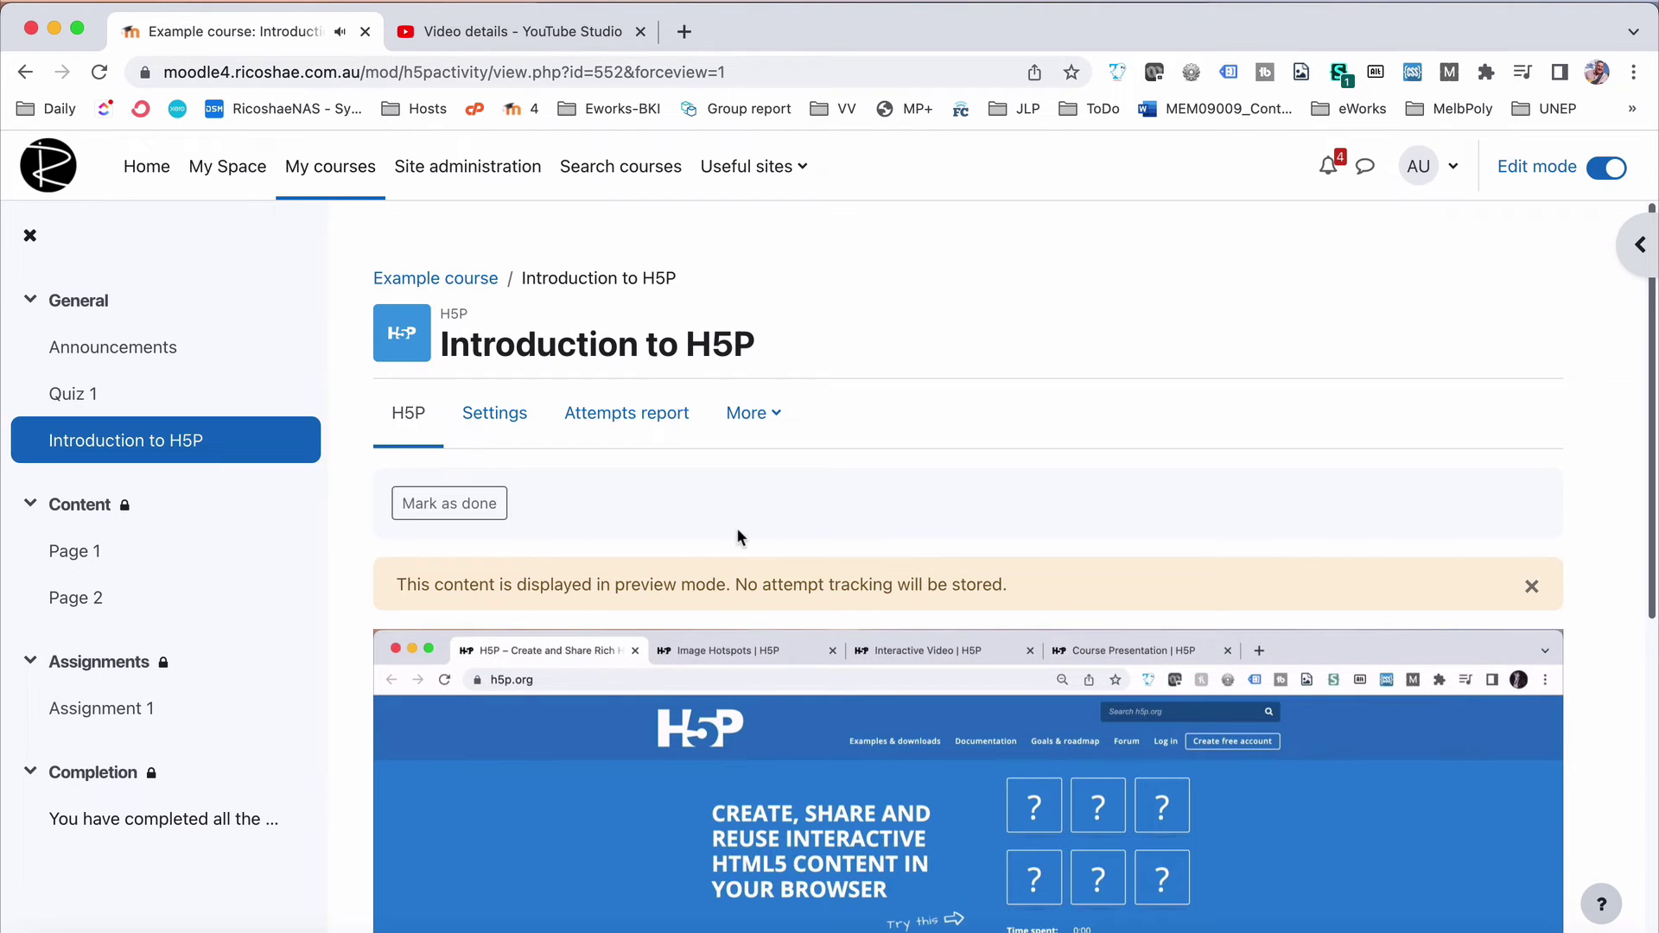
Go back to Example course and open Page 1 from the Content section
{"action": "key", "text": "super+Left"}
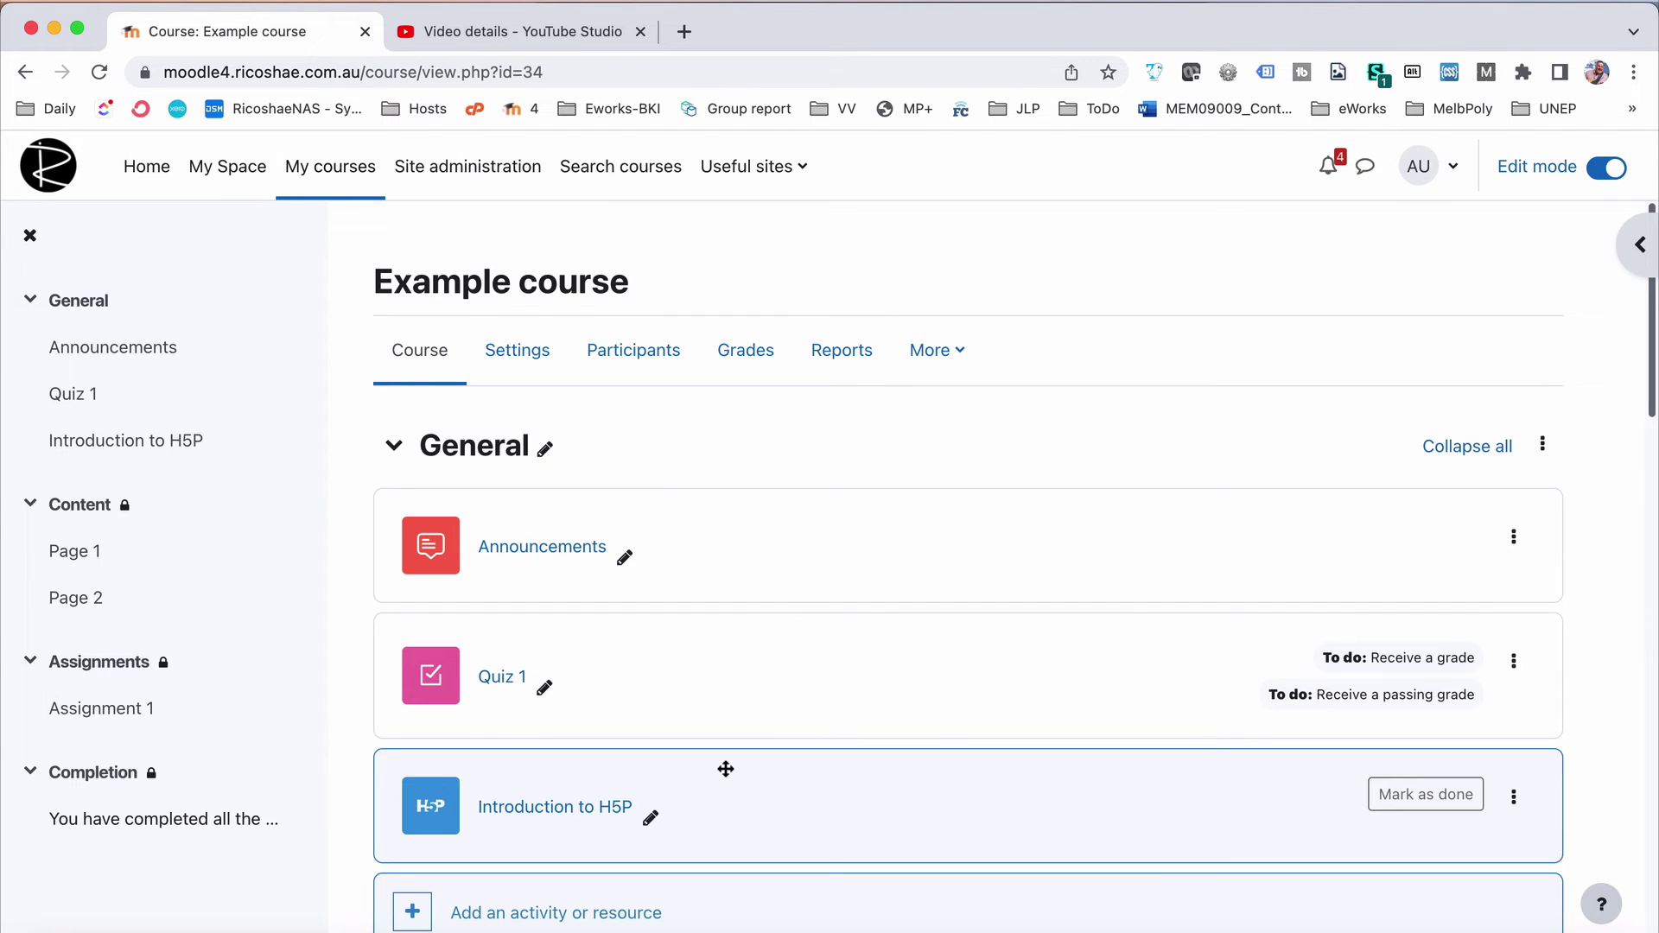
{"action": "scroll", "coordinate": [726, 769], "scroll_direction": "down", "scroll_amount": 3}
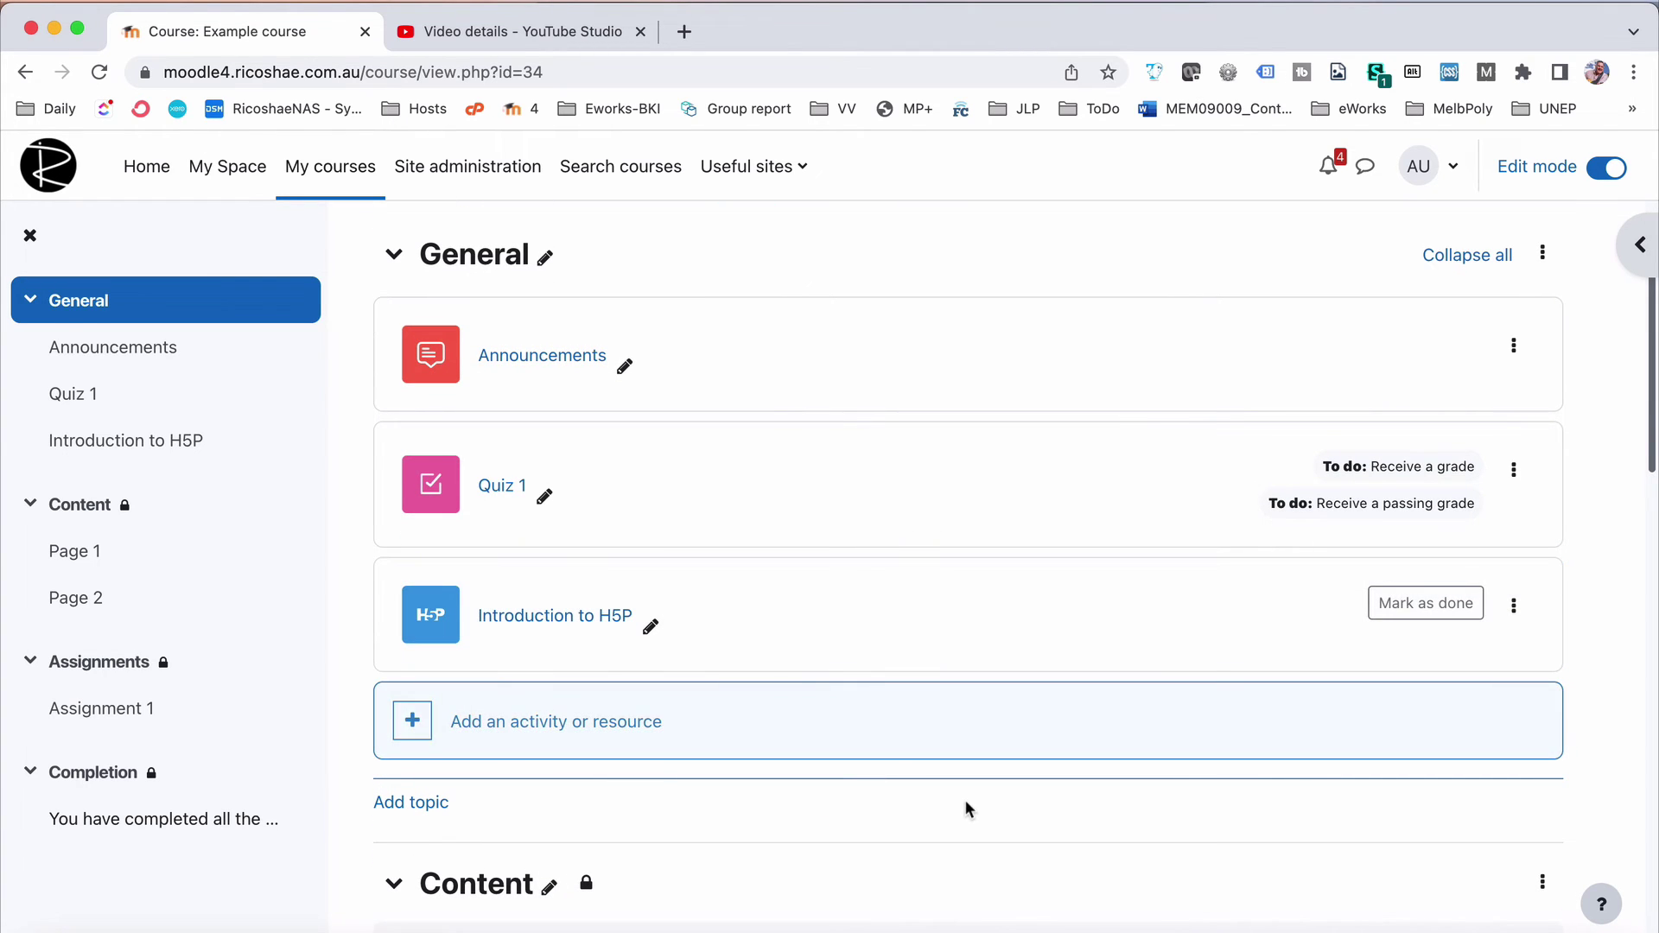
{"action": "scroll", "coordinate": [965, 800], "scroll_direction": "down", "scroll_amount": 4}
{"action": "scroll", "coordinate": [966, 802], "scroll_direction": "down", "scroll_amount": 2}
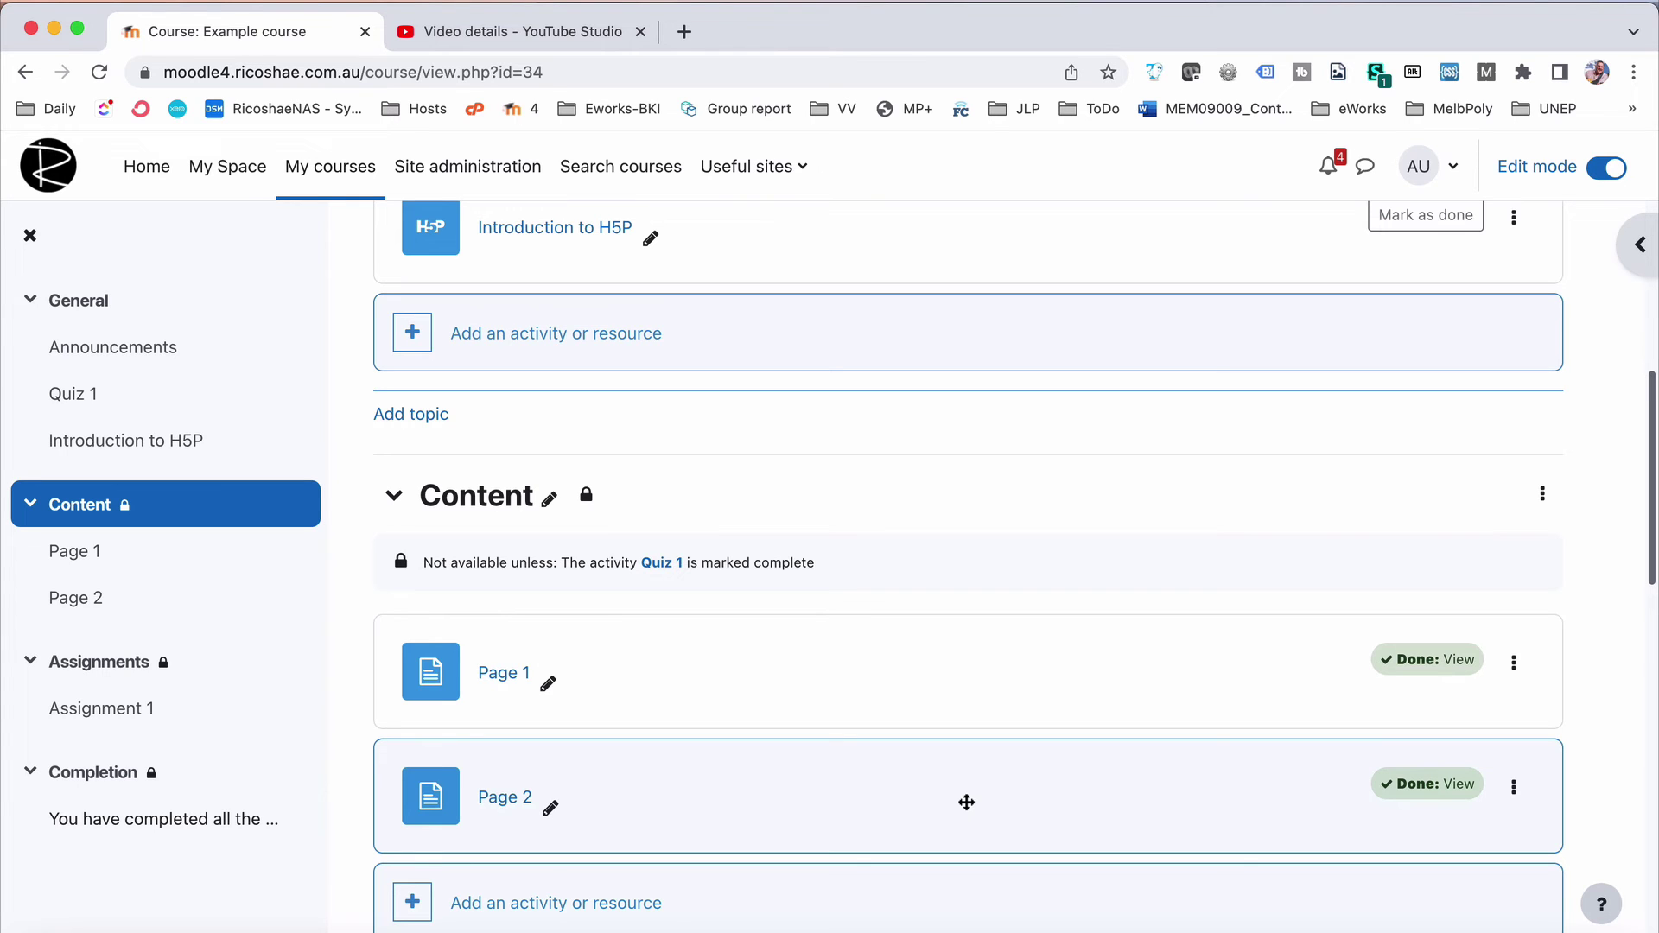
{"action": "left_click", "coordinate": [504, 681]}
Append '....' to Page 1's text, then add an empty line and a second 'Some content' paragraph
{"action": "left_click", "coordinate": [507, 417]}
{"action": "scroll", "coordinate": [590, 494], "scroll_direction": "down", "scroll_amount": 10}
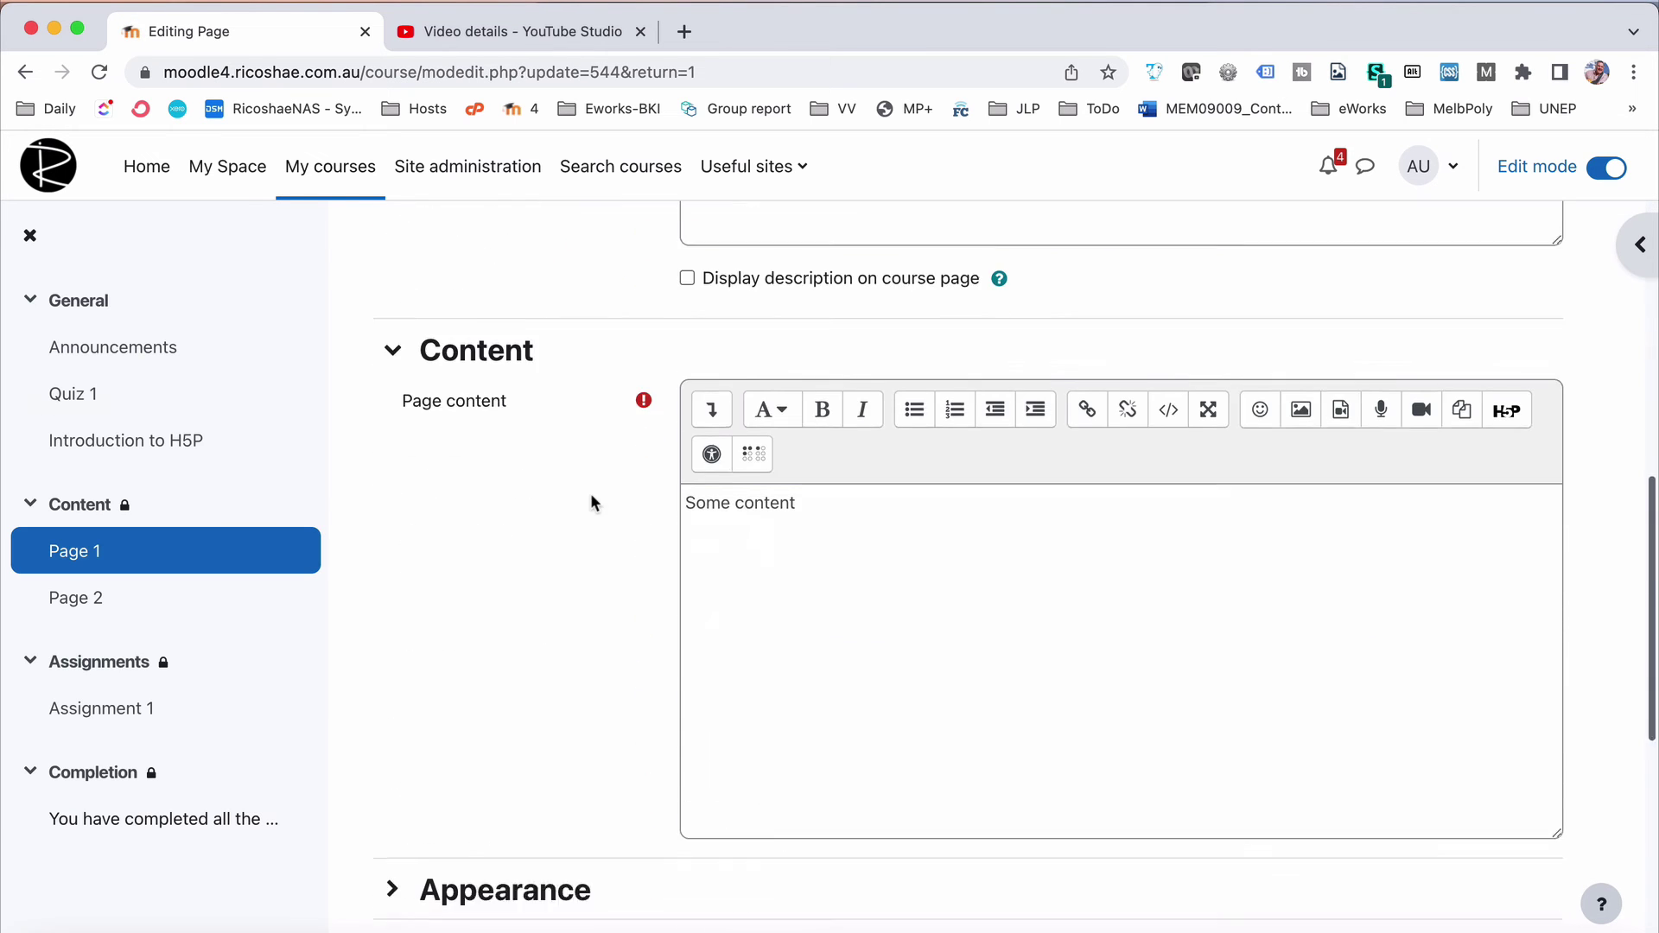
{"action": "left_click", "coordinate": [822, 450]}
{"action": "type", "text": "...."}
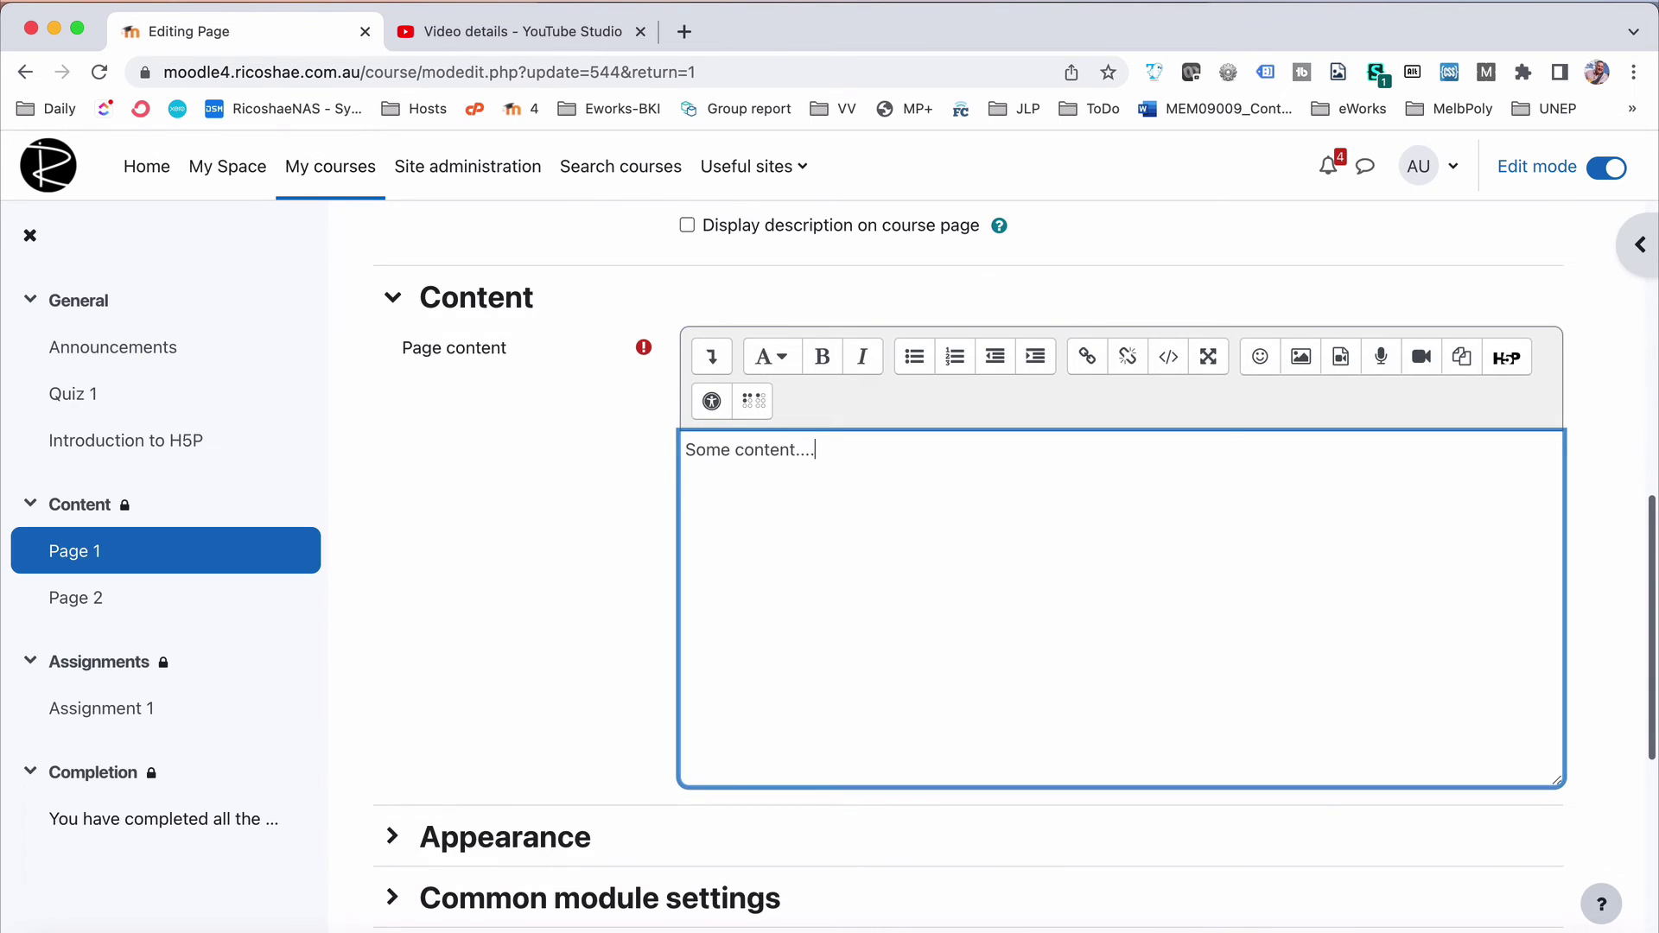
{"action": "key", "text": "Return"}
{"action": "key", "text": "Return"}
{"action": "type", "text": "H5P  "}
{"action": "type", "text": "Some content"}
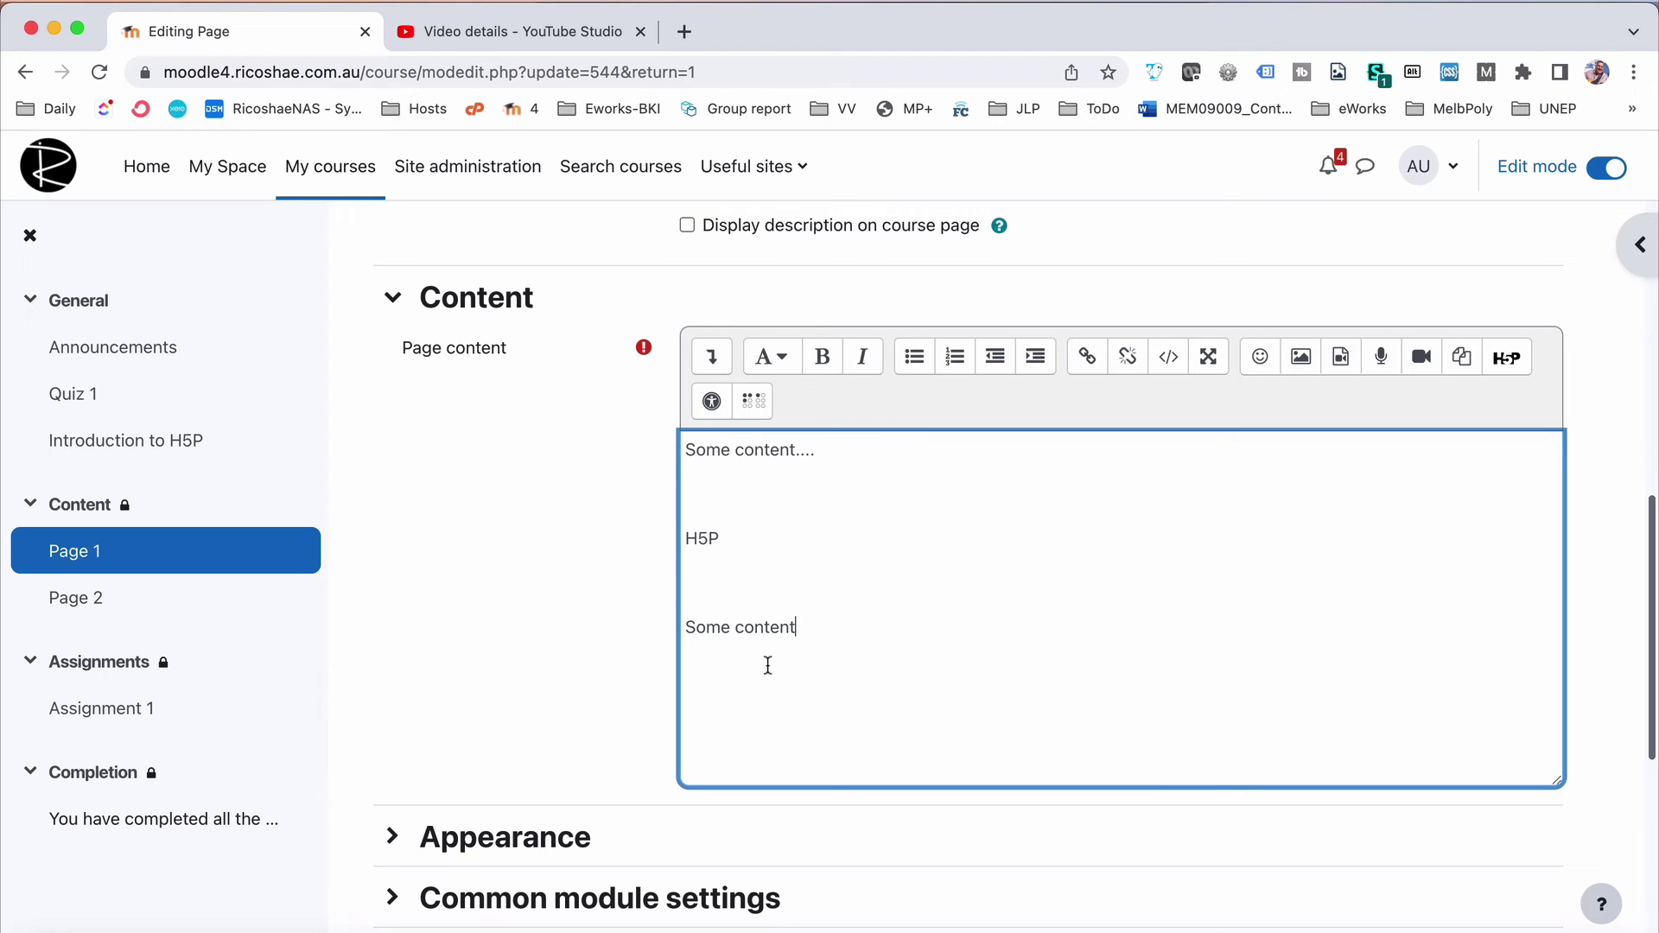
{"action": "left_click_drag", "start_coordinate": [734, 541], "coordinate": [680, 538]}
{"action": "key", "text": "BackSpace"}
Insert the System content bank's Example Video H5P on the empty line in Page 1
{"action": "left_click", "coordinate": [1506, 359]}
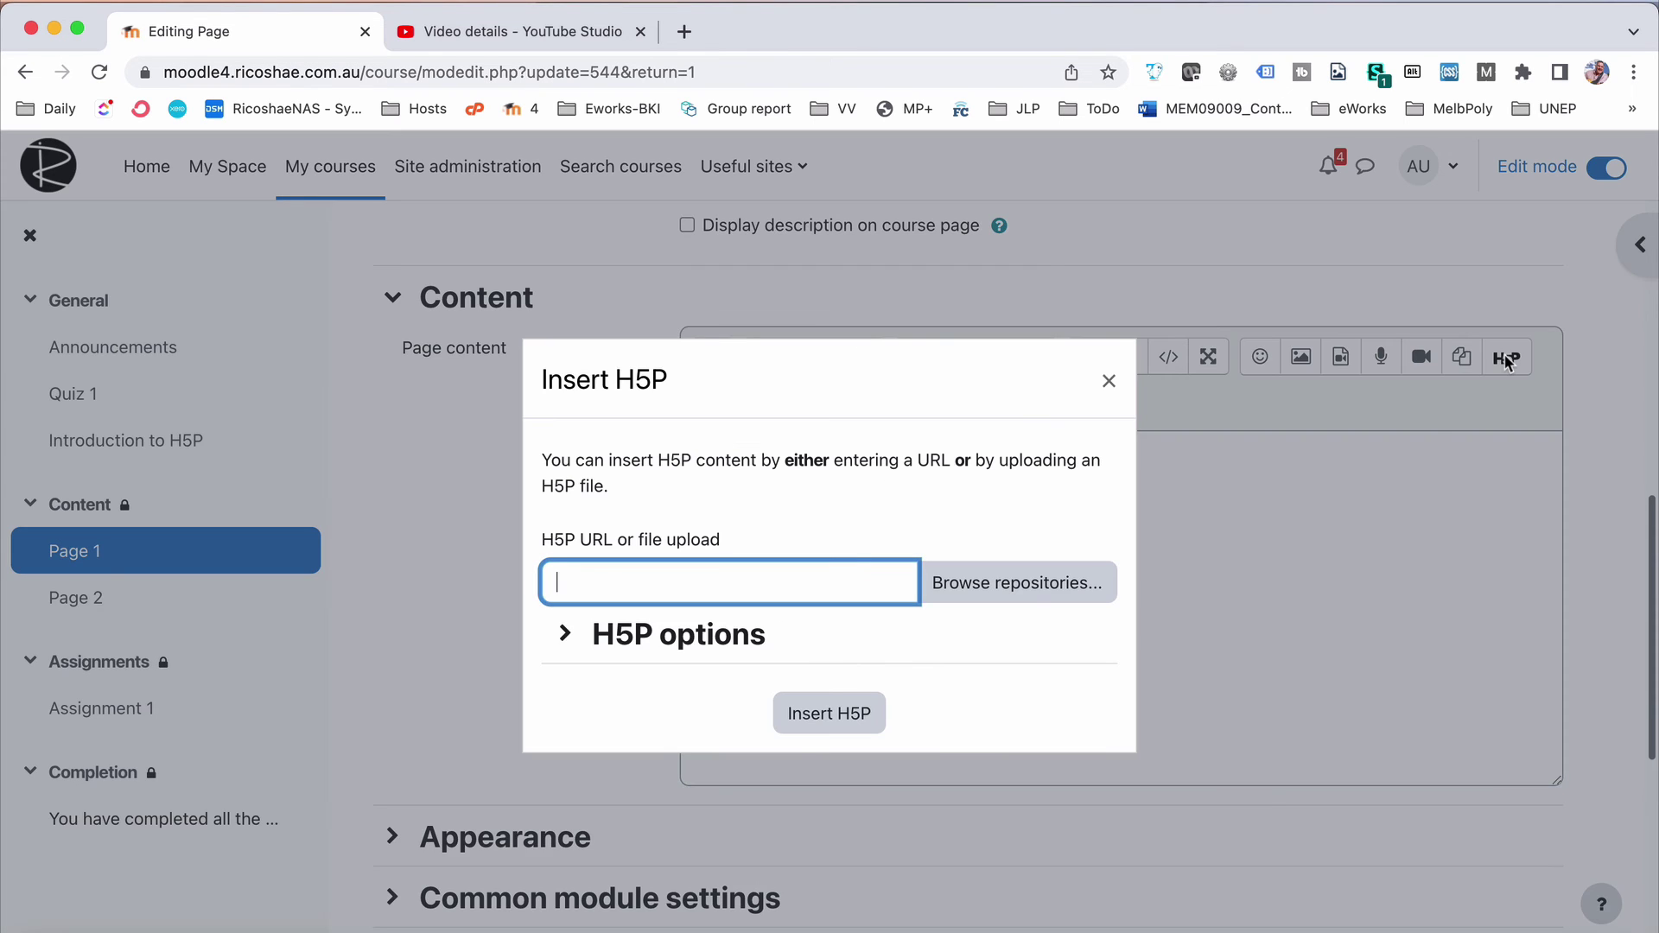
{"action": "left_click", "coordinate": [1005, 589]}
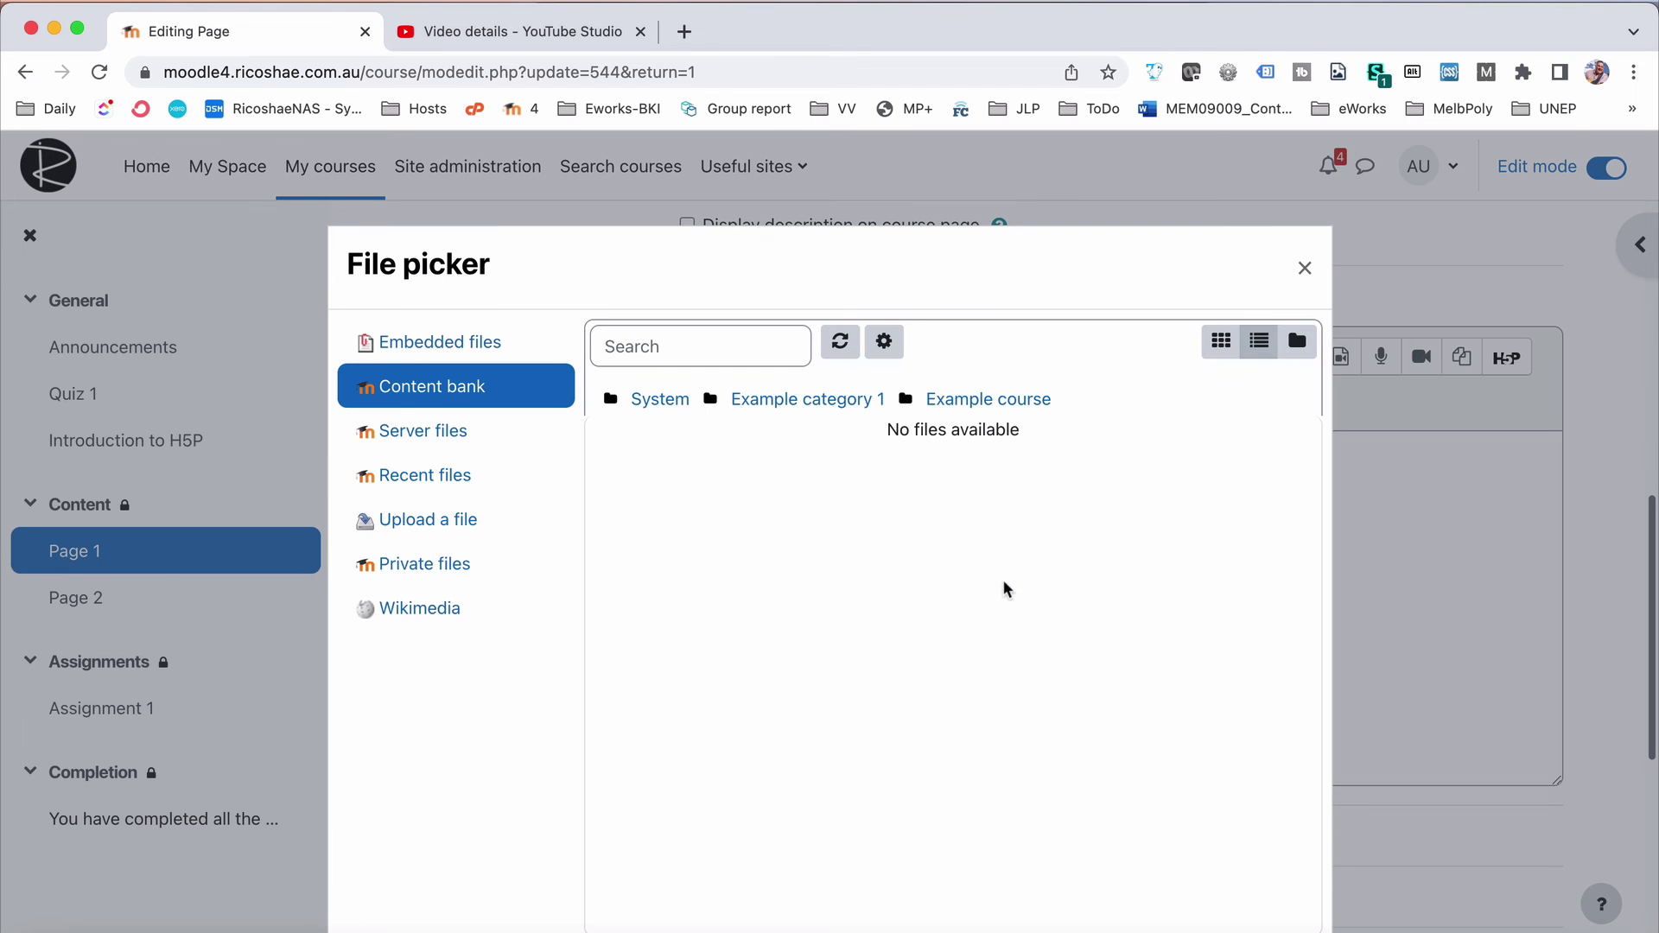
{"action": "left_click", "coordinate": [436, 397]}
{"action": "left_click", "coordinate": [672, 401]}
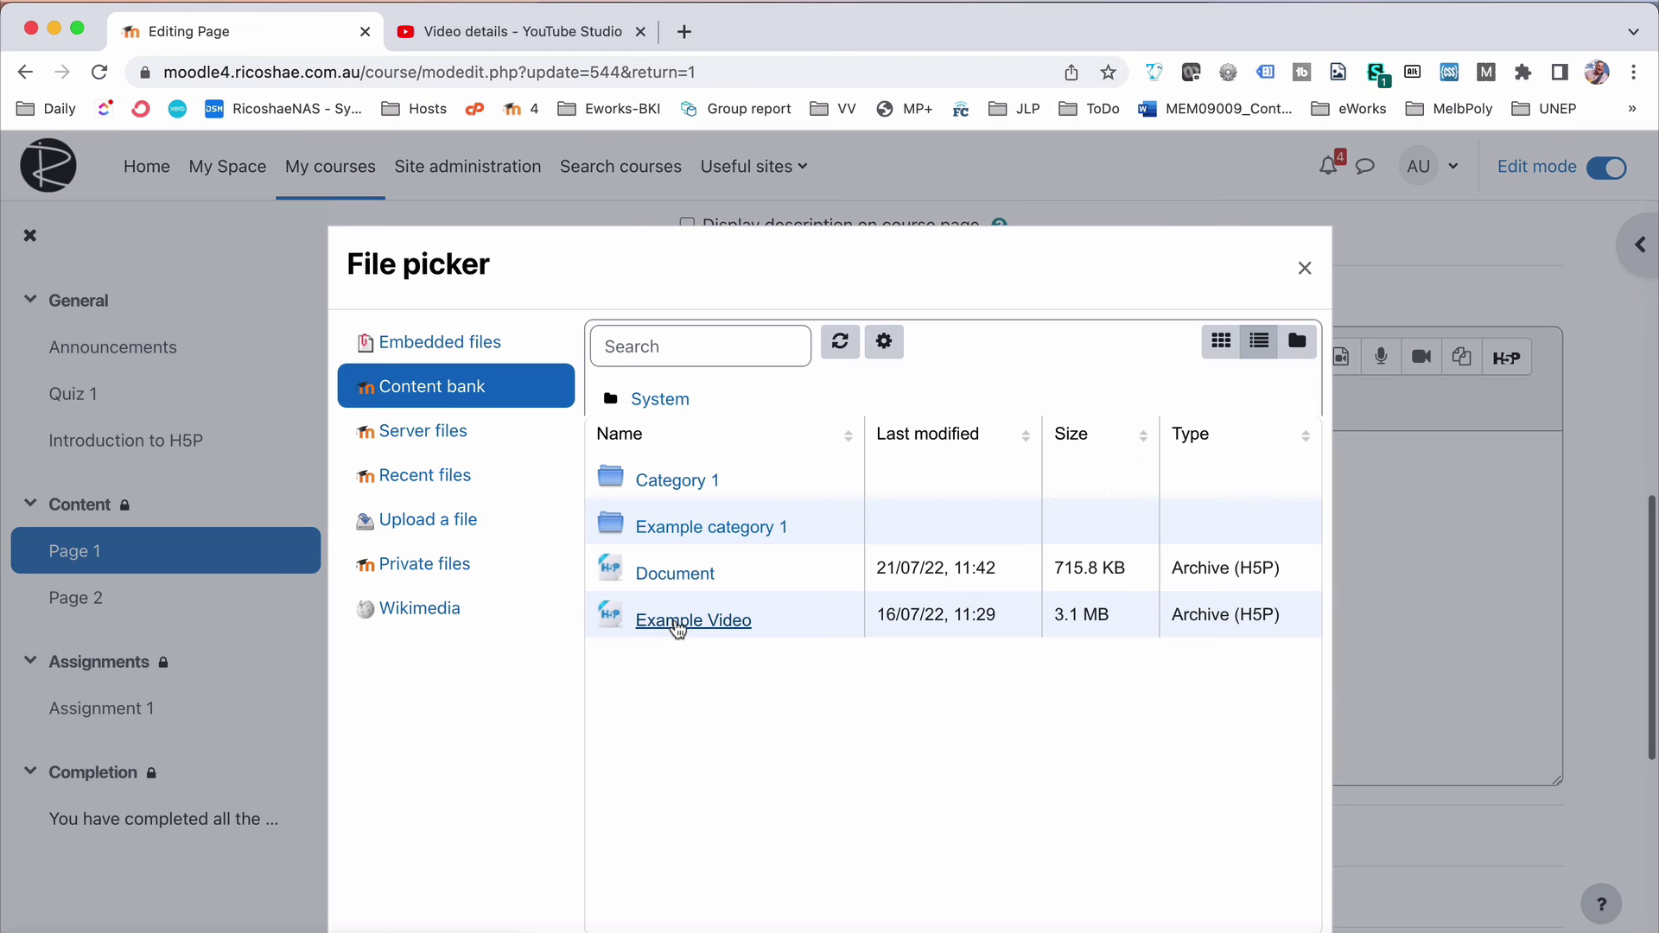
{"action": "left_click", "coordinate": [679, 628]}
{"action": "left_click", "coordinate": [652, 678]}
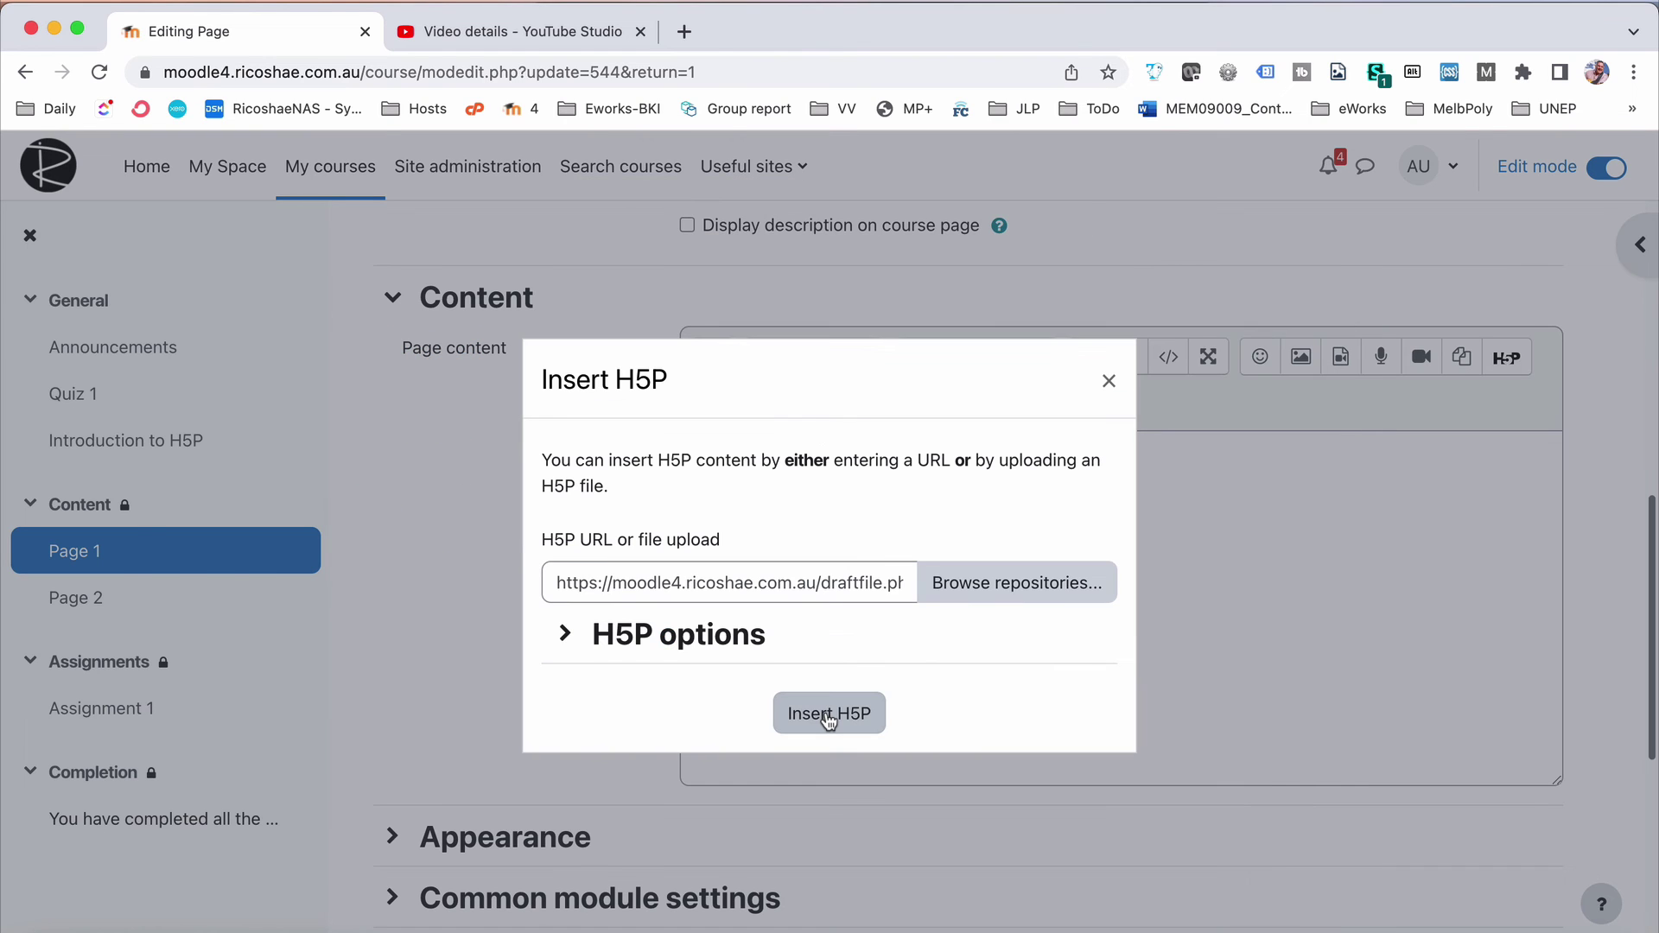
{"action": "left_click", "coordinate": [830, 716]}
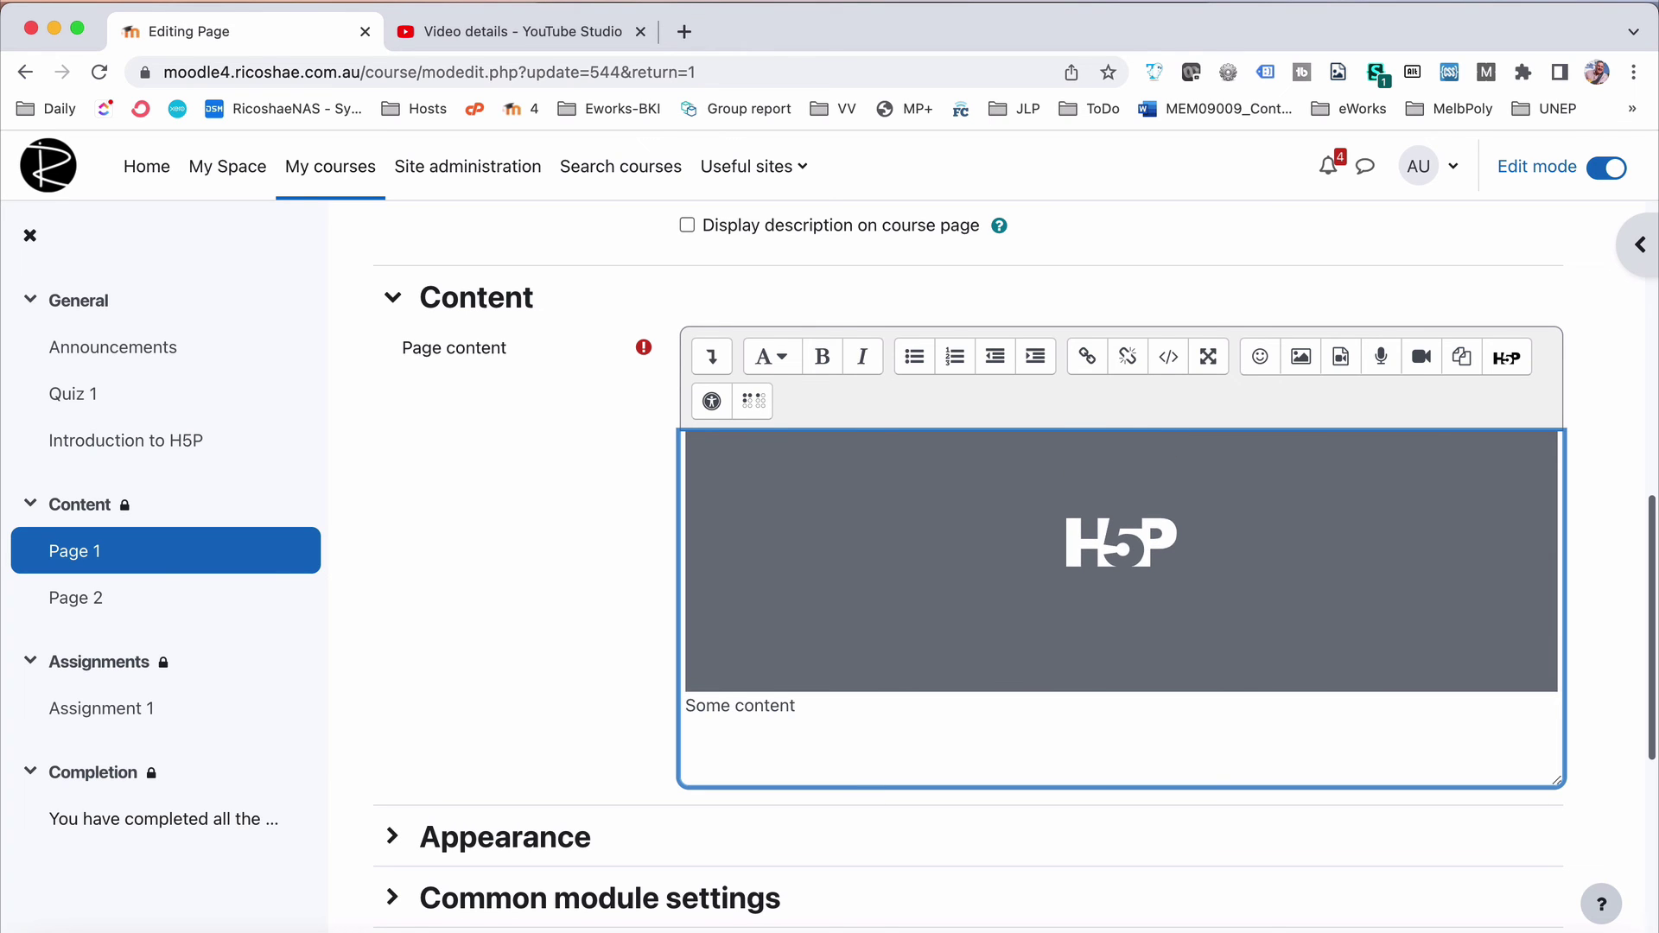
Save and display Page 1, then check that the Example Video appears between its two text lines
{"action": "scroll", "coordinate": [609, 648], "scroll_direction": "down", "scroll_amount": 6}
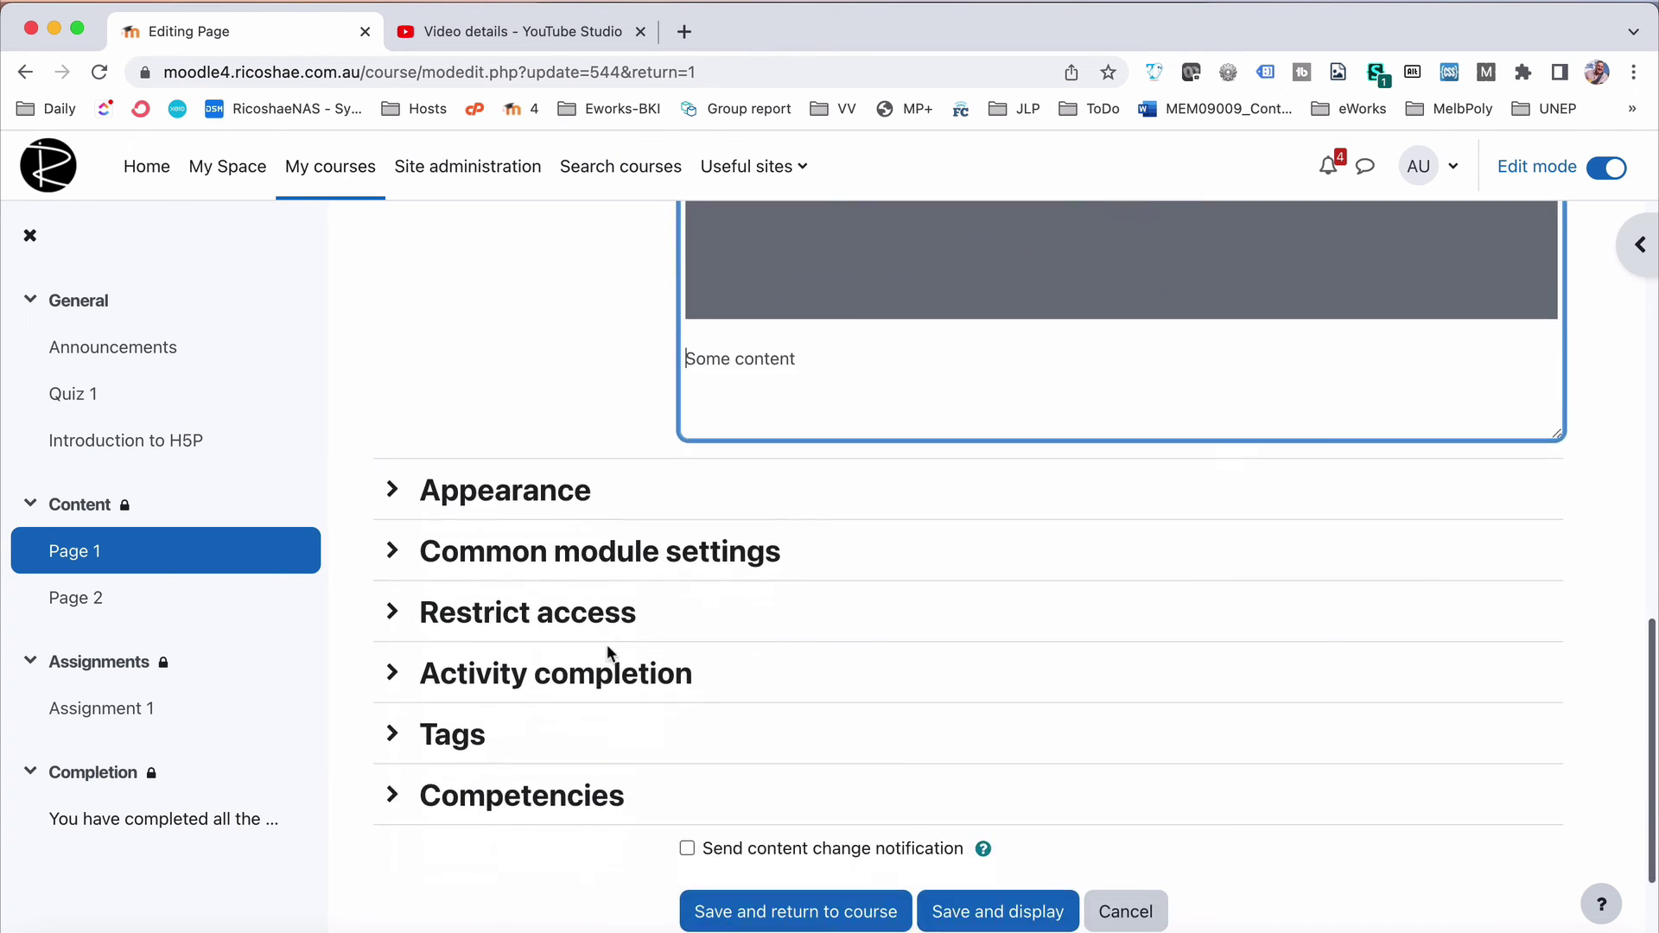
{"action": "left_click", "coordinate": [971, 716]}
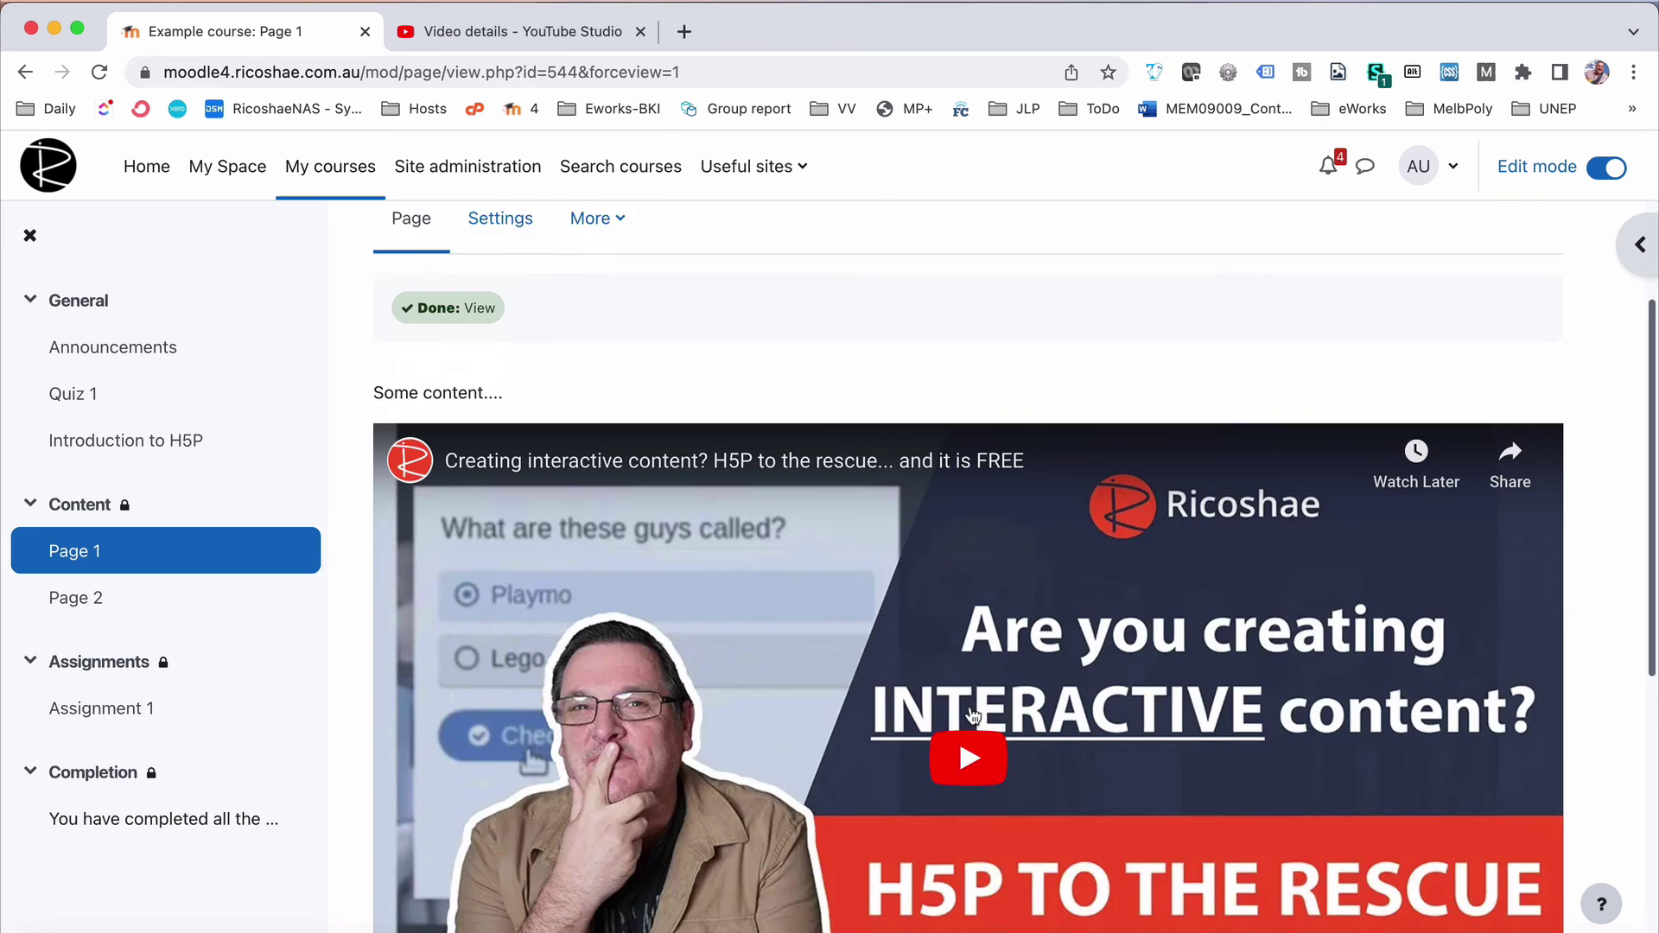
{"action": "scroll", "coordinate": [665, 599], "scroll_direction": "down", "scroll_amount": 2}
{"action": "scroll", "coordinate": [665, 599], "scroll_direction": "down", "scroll_amount": 3}
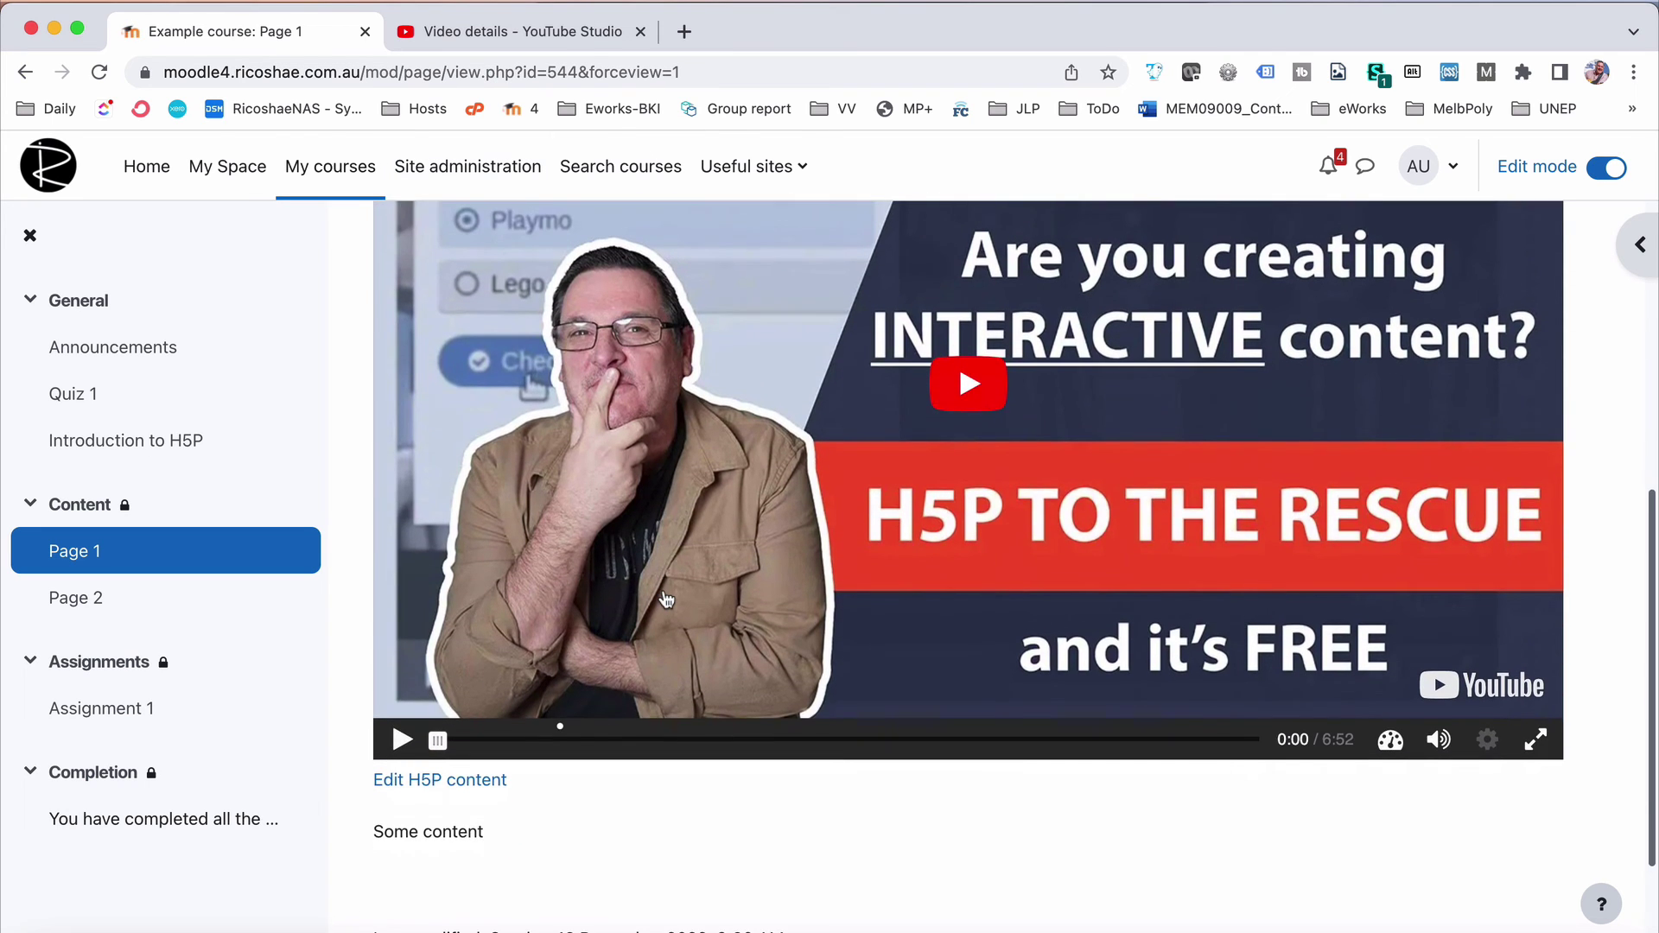
{"action": "scroll", "coordinate": [665, 599], "scroll_direction": "up", "scroll_amount": 3}
{"action": "scroll", "coordinate": [665, 599], "scroll_direction": "down", "scroll_amount": 3}
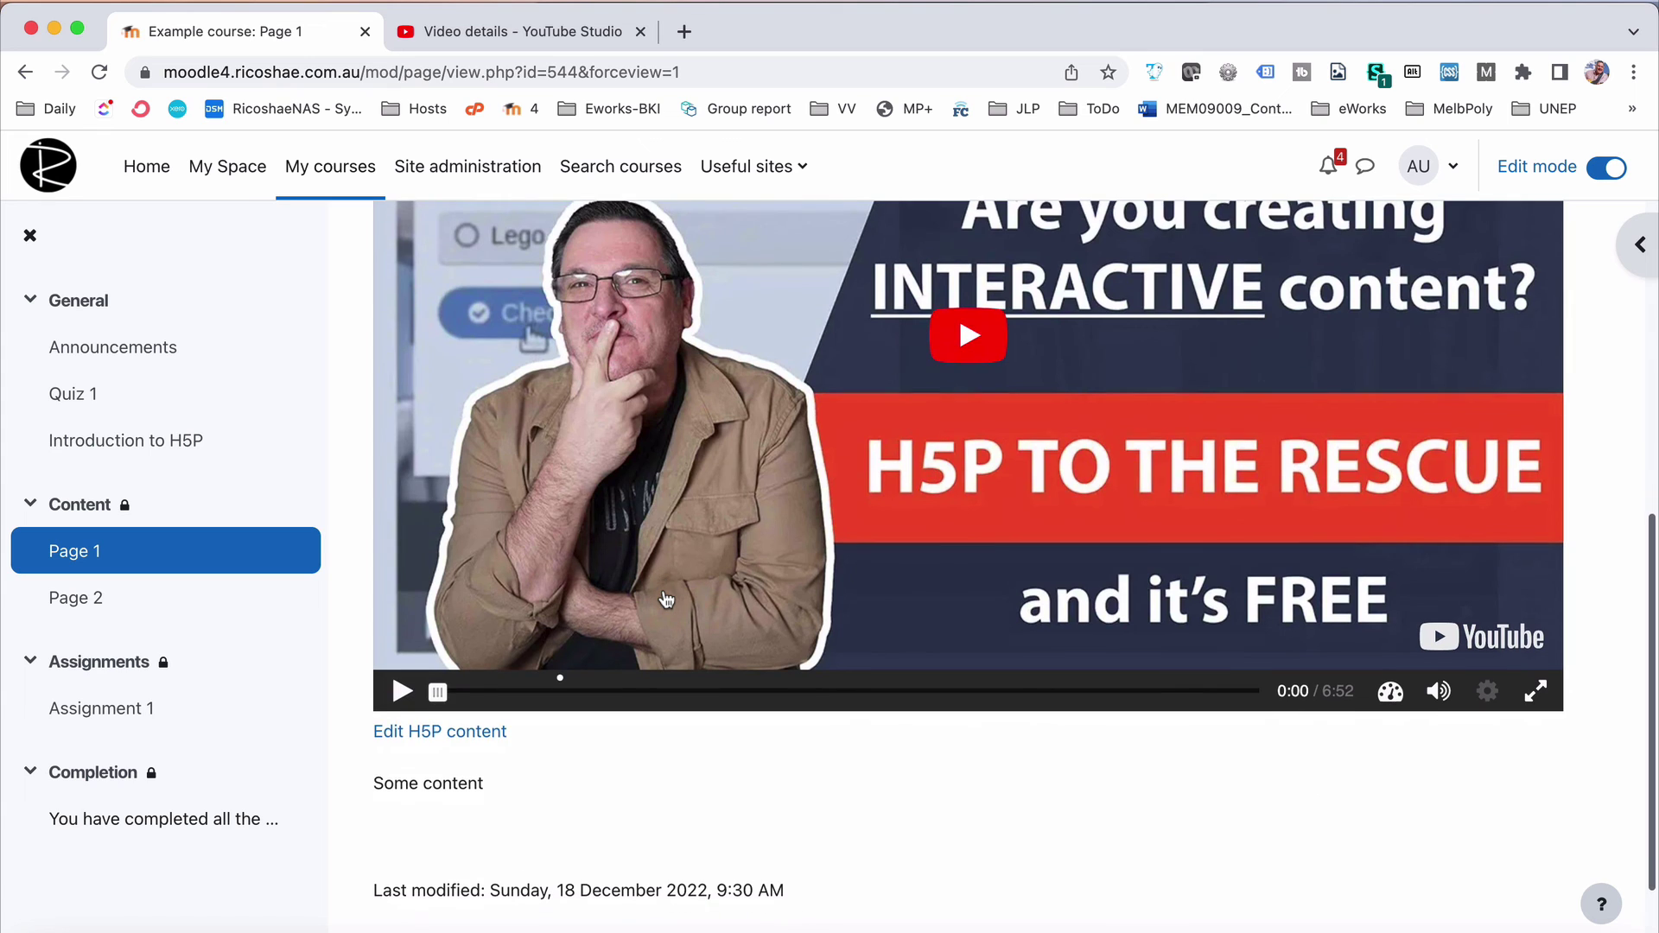
{"action": "scroll", "coordinate": [666, 599], "scroll_direction": "up", "scroll_amount": 2}
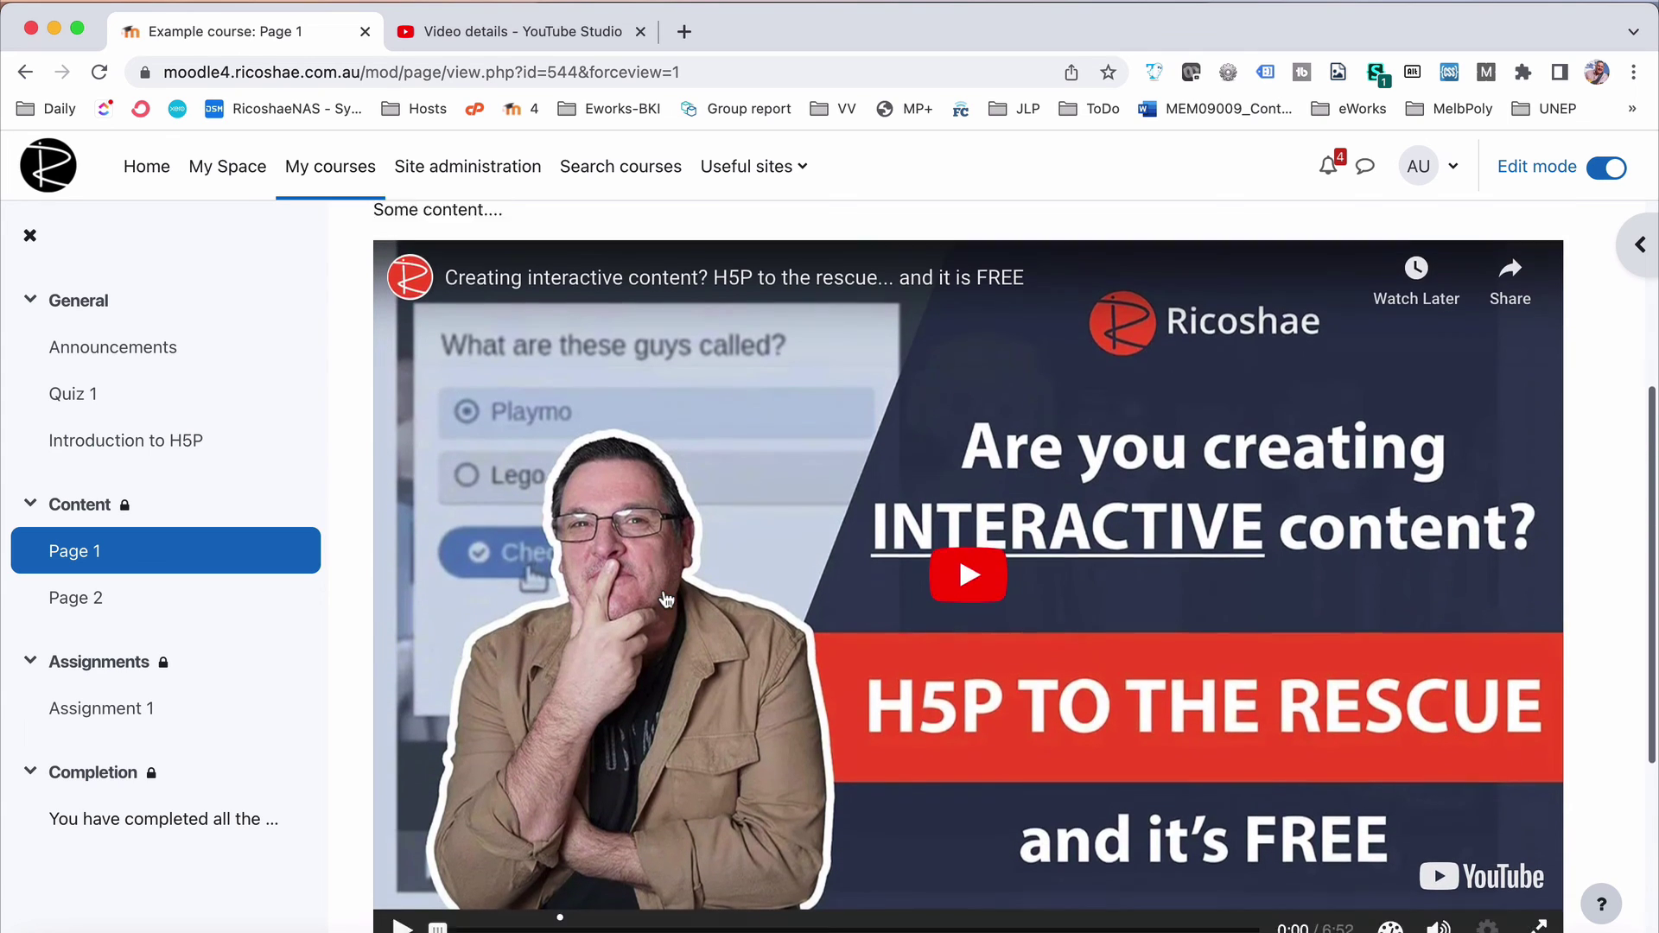
{"action": "scroll", "coordinate": [665, 599], "scroll_direction": "down", "scroll_amount": 4}
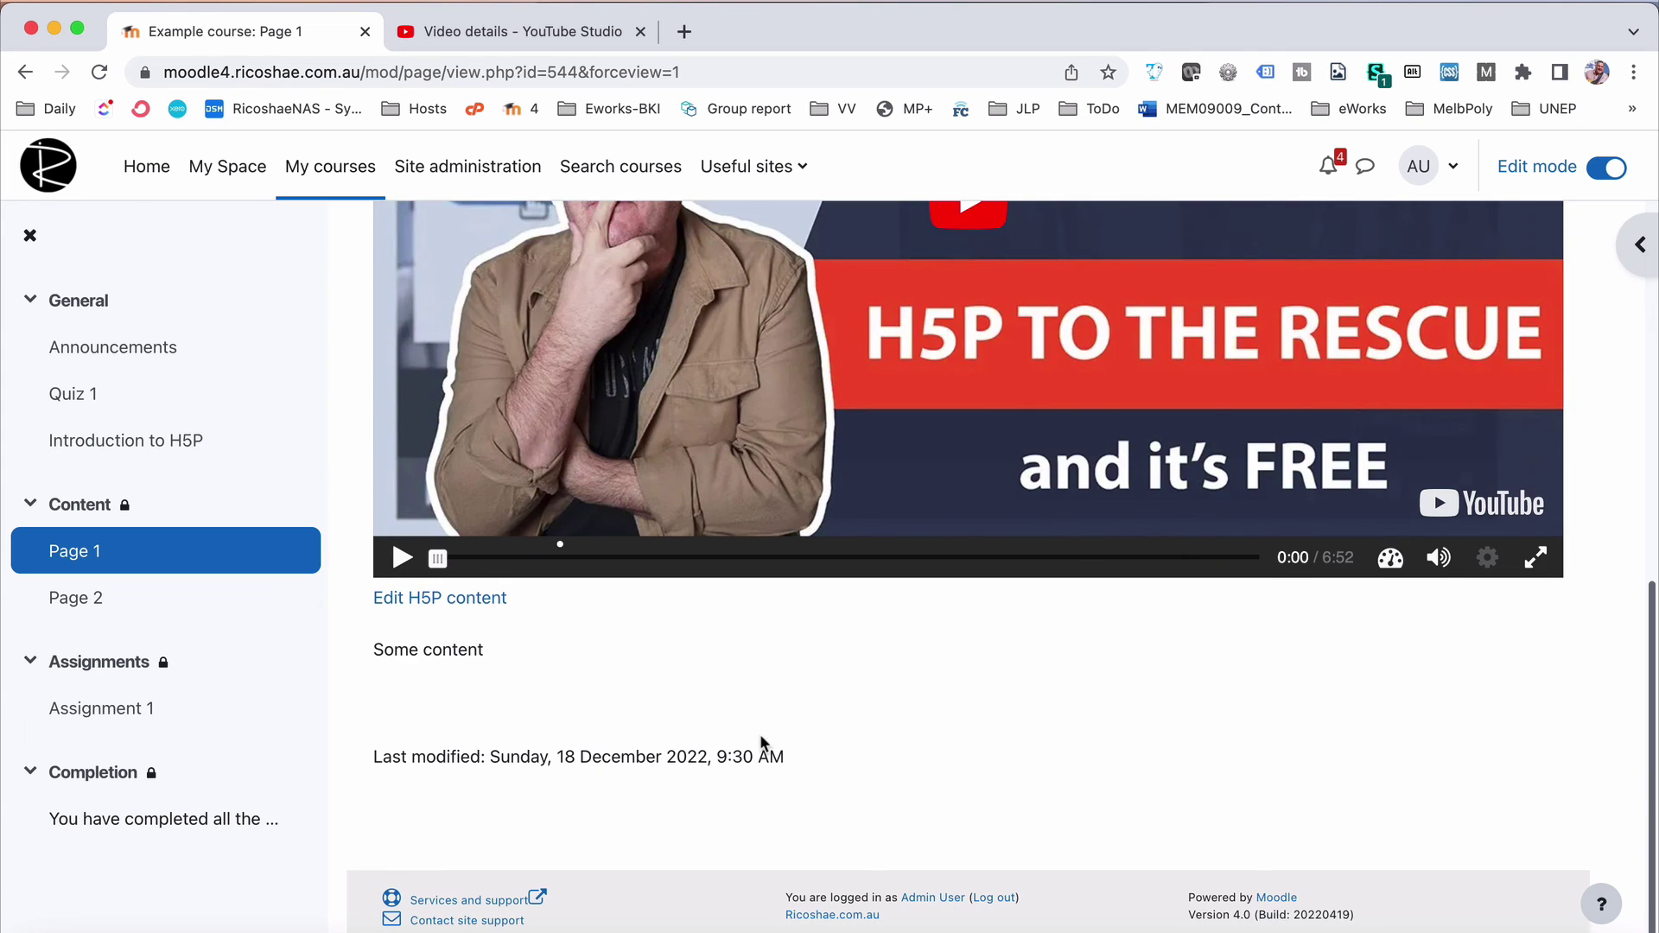